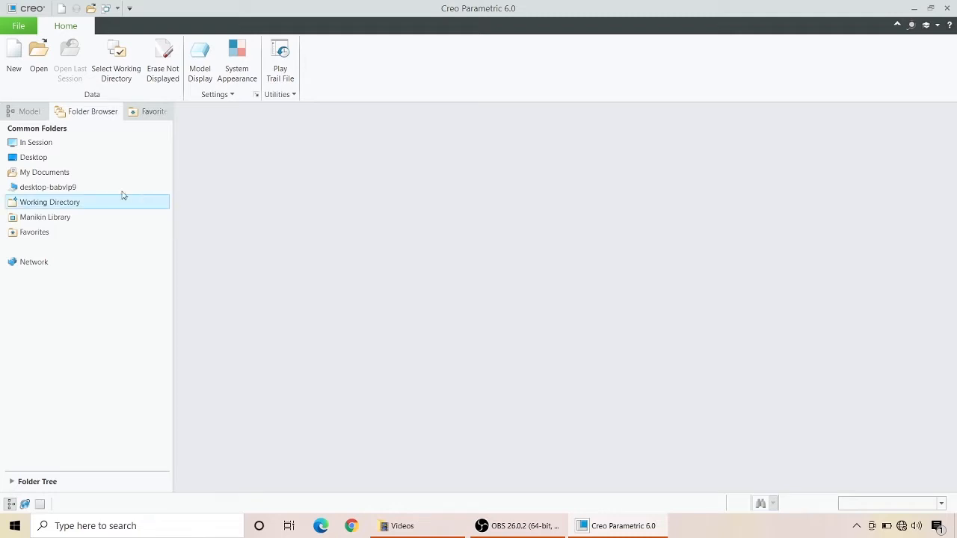
- Create a new solid part named prt0xuy without using the default template
click(6, 49)
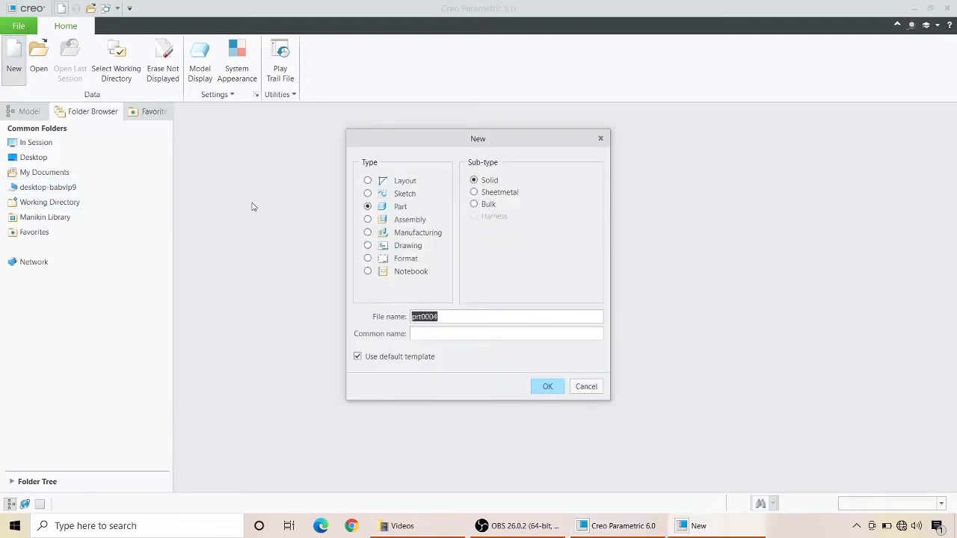
click(358, 358)
key(BackSpace)
key(BackSpace)
key(BackSpace)
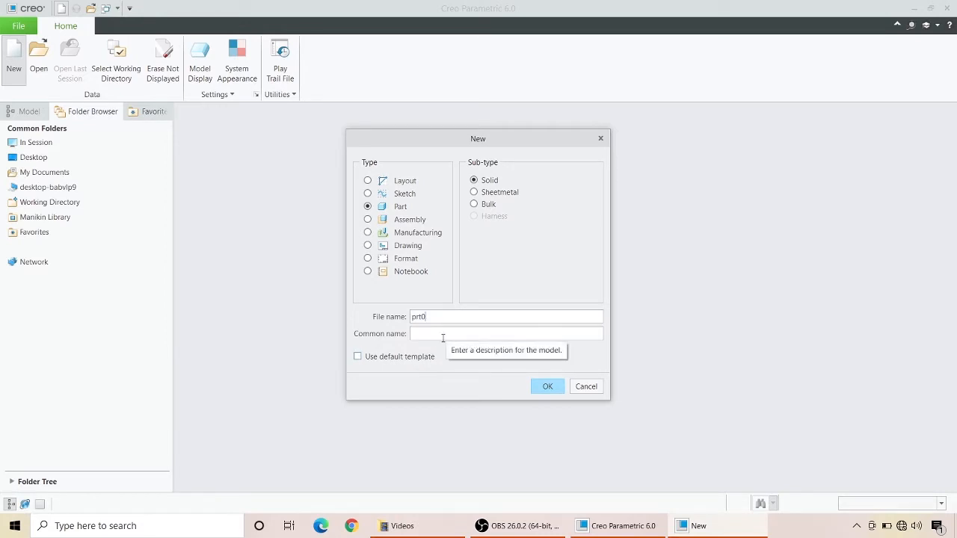
text(xuy)
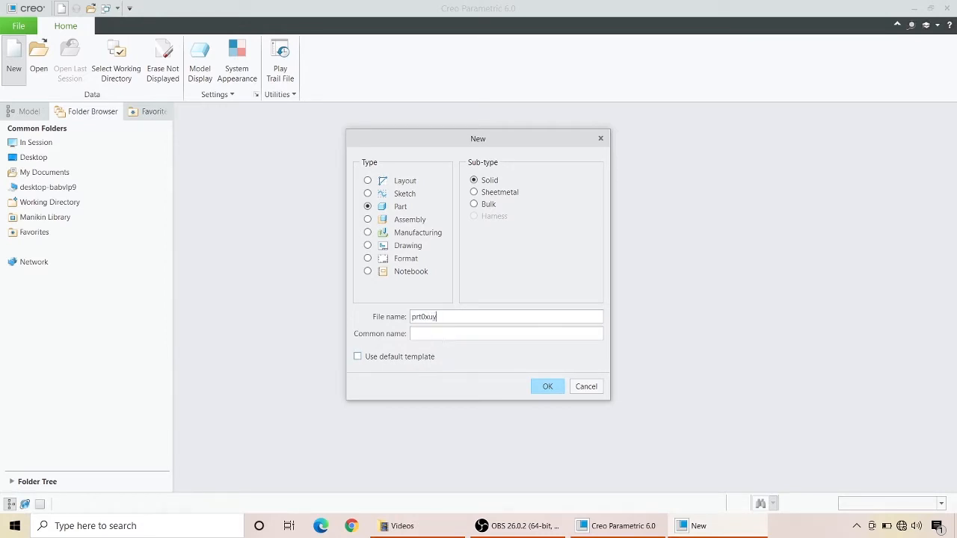
click(561, 389)
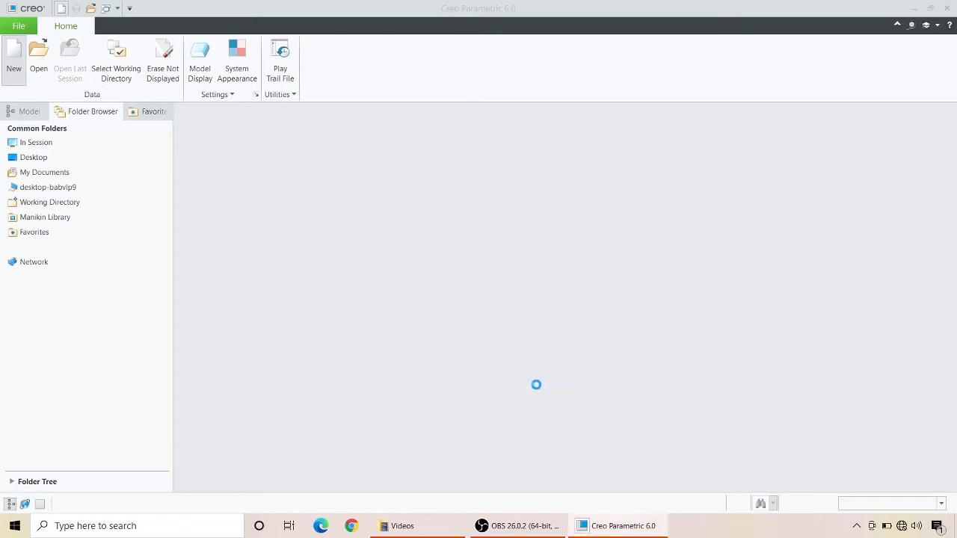
- Choose the mmns_part_solid template for the new part and confirm it
scroll(417, 224, down, 2)
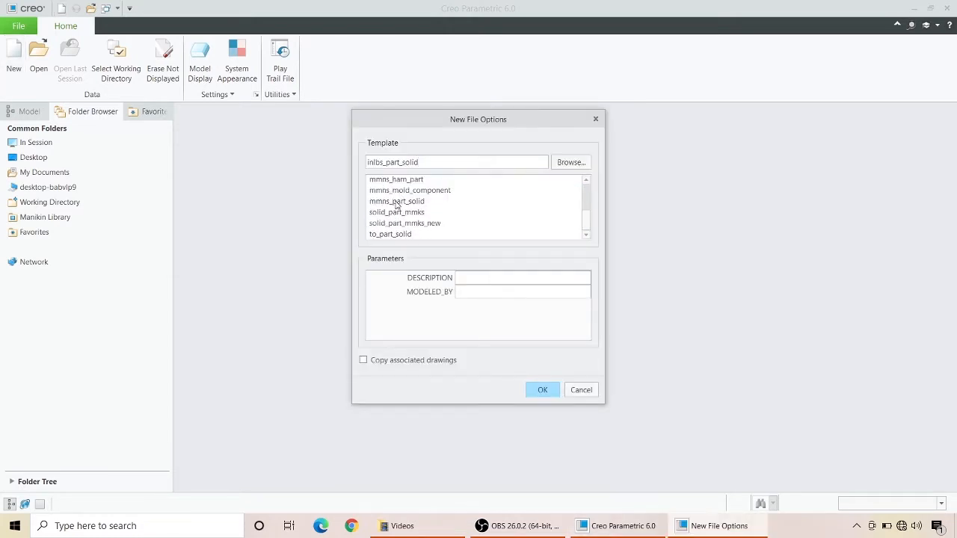
click(397, 202)
click(542, 389)
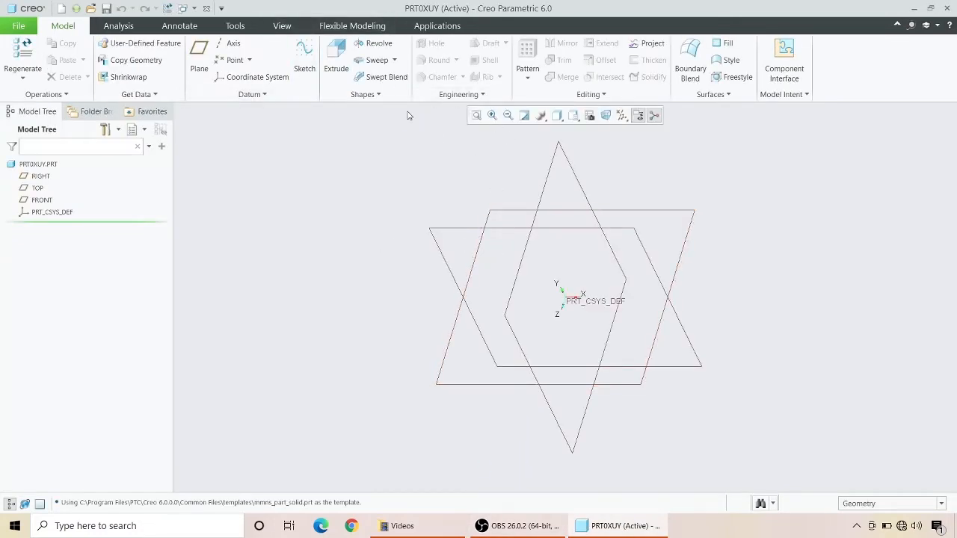
- Start a sketch on the TOP datum plane and orient the view parallel to the sketch
click(648, 213)
click(304, 58)
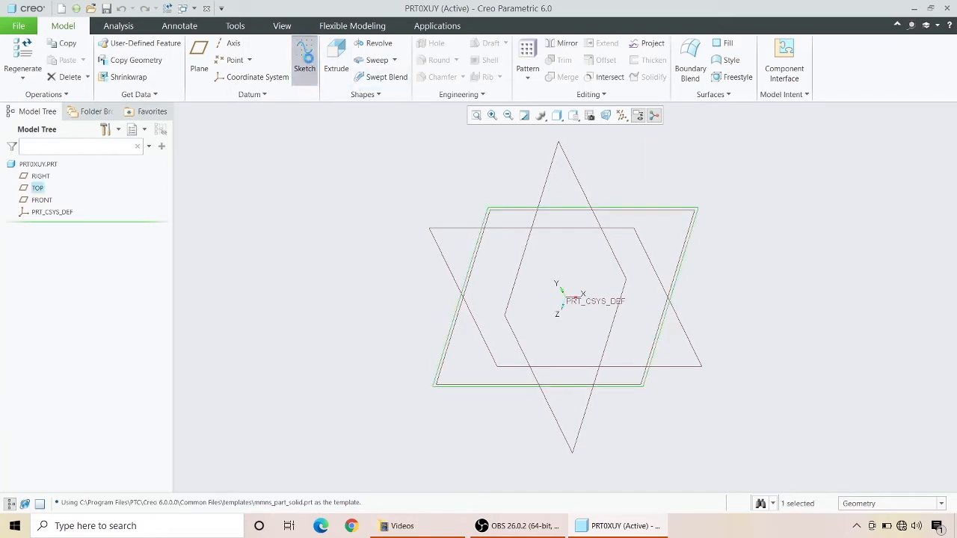
click(590, 116)
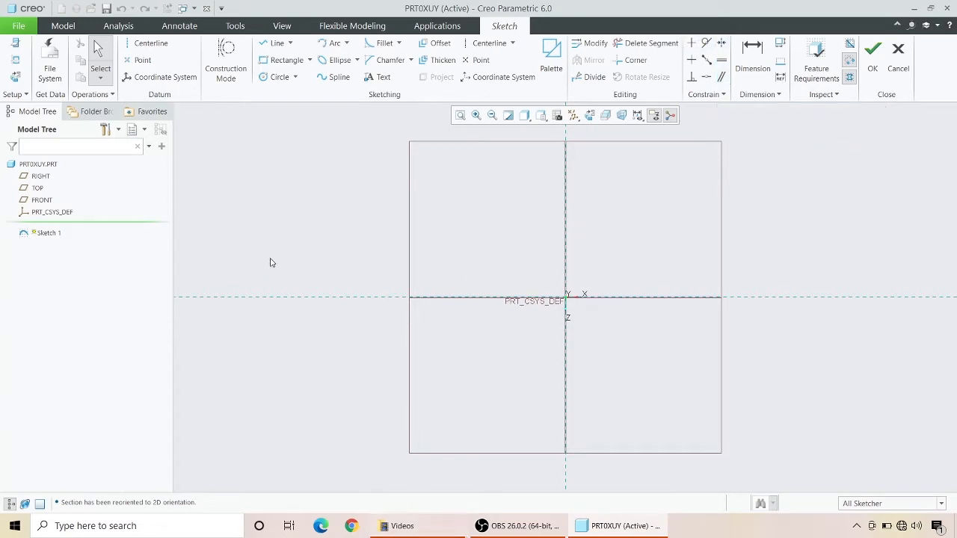
- Sketch two equal horizontal lines about 708 mm long and about 73 mm apart, above the horizontal reference
click(265, 46)
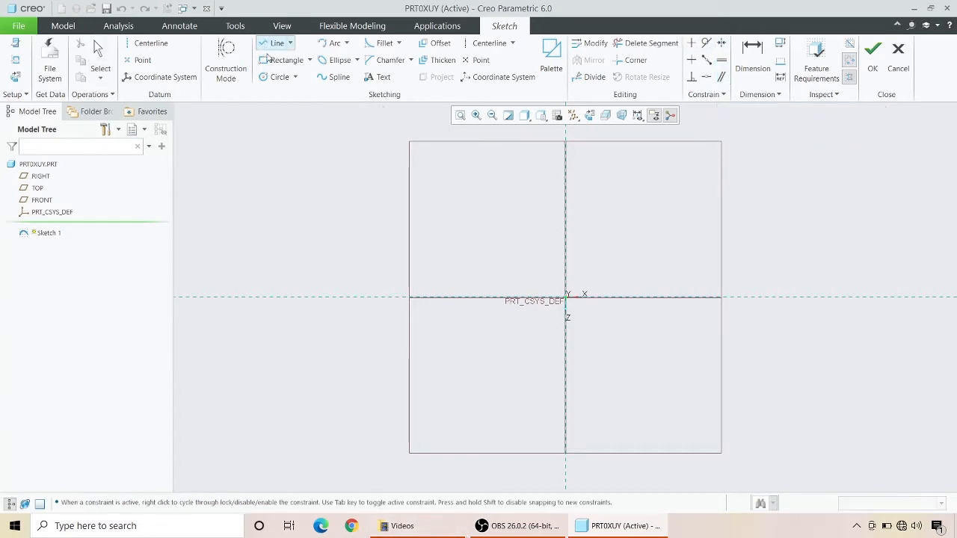
click(296, 181)
click(731, 193)
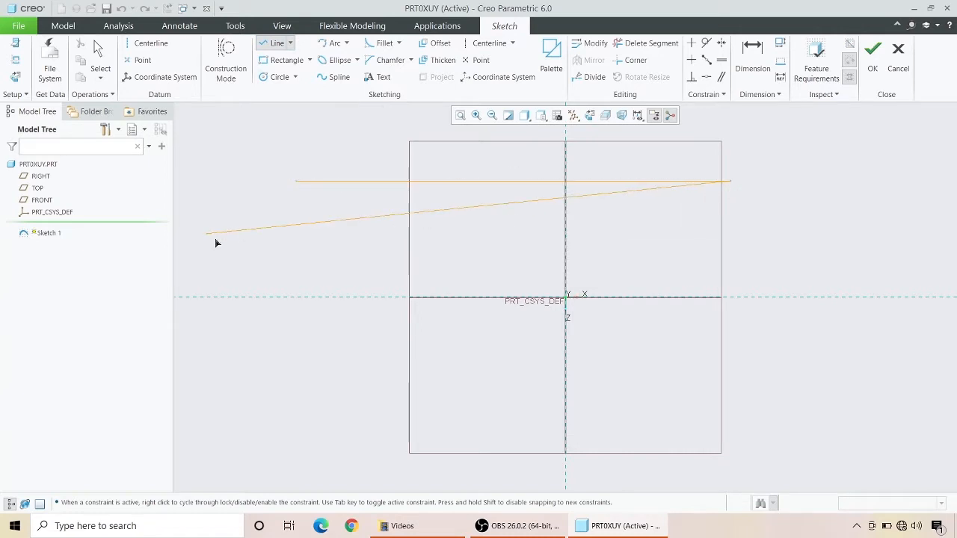
middle_click(306, 232)
click(306, 225)
click(739, 226)
middle_click(523, 237)
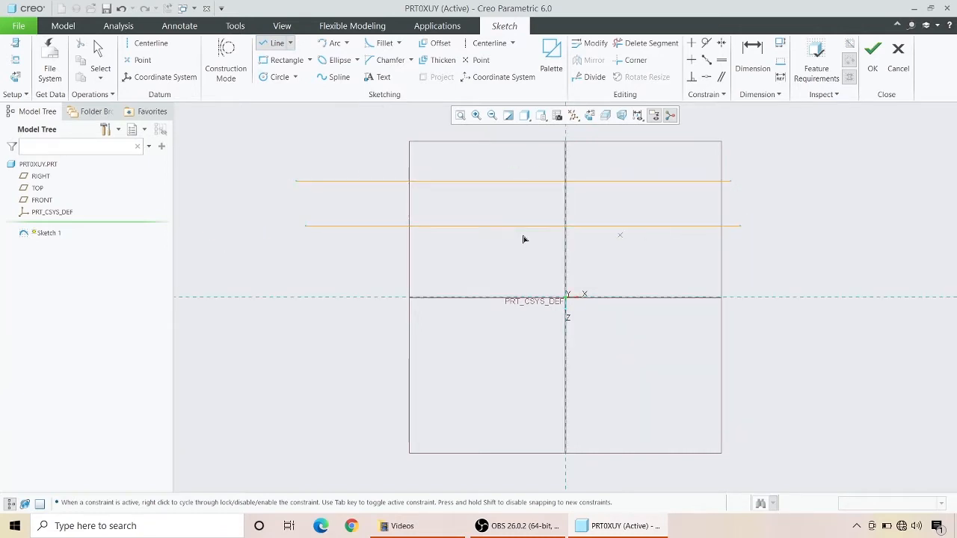
middle_click(523, 237)
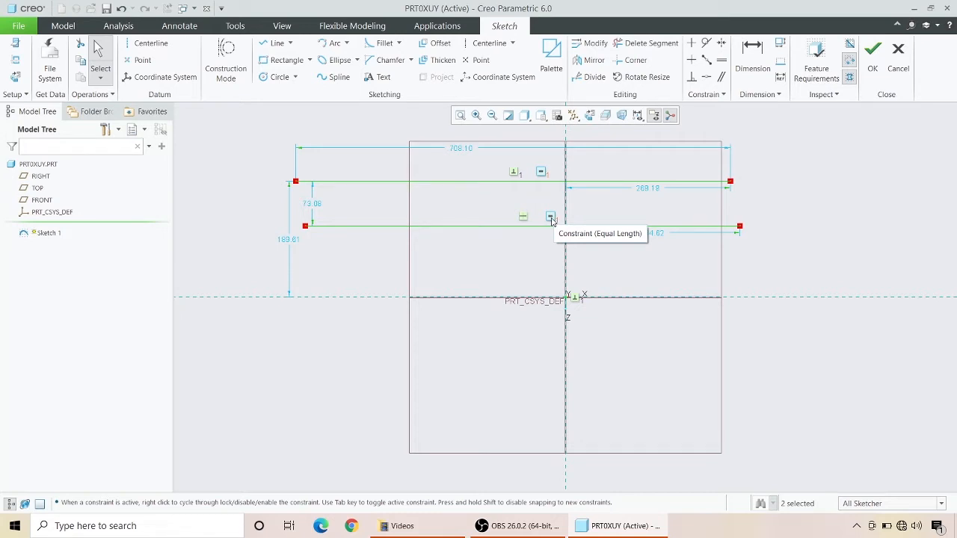
- Sketch a third, slightly slanted line below the two horizontal lines, at about 87 degrees to the vertical reference
click(276, 42)
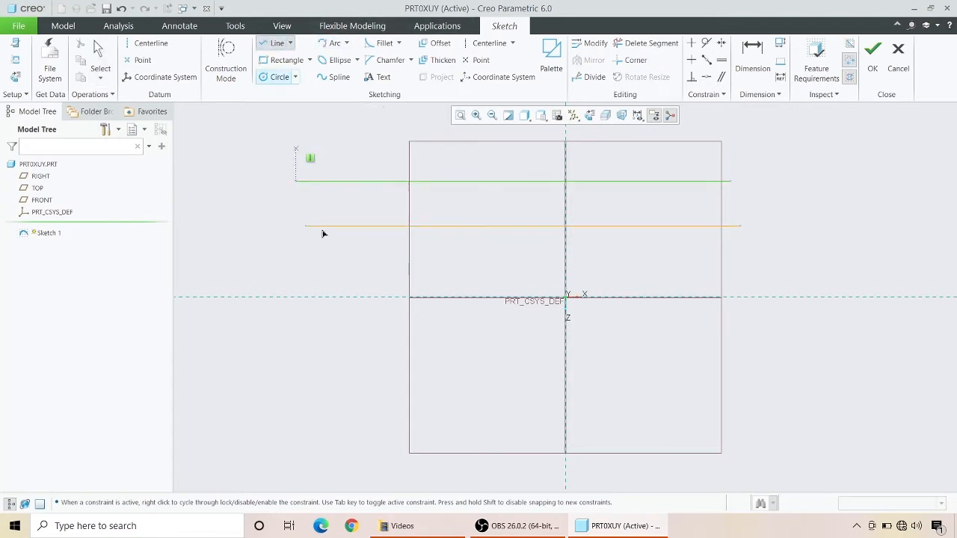
click(315, 265)
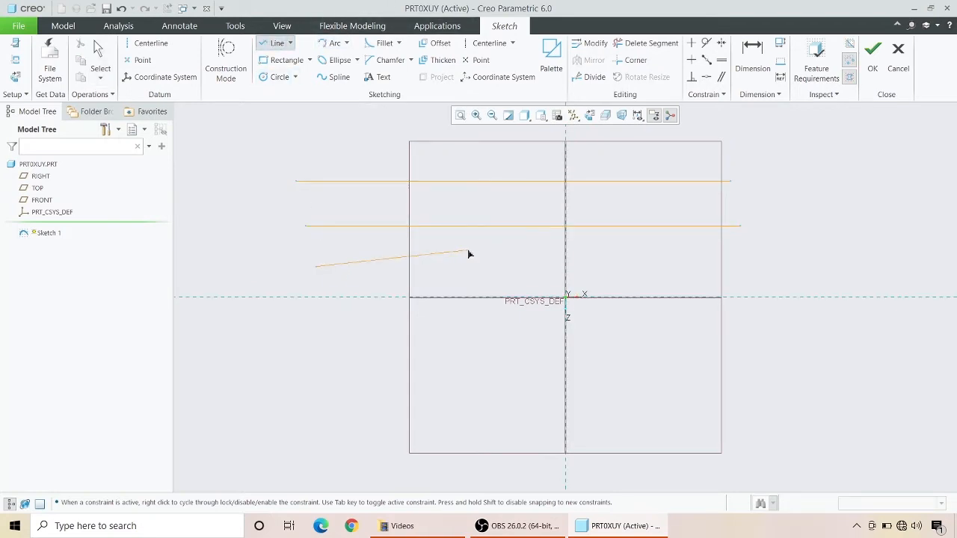
click(663, 253)
middle_click(534, 289)
middle_click(508, 254)
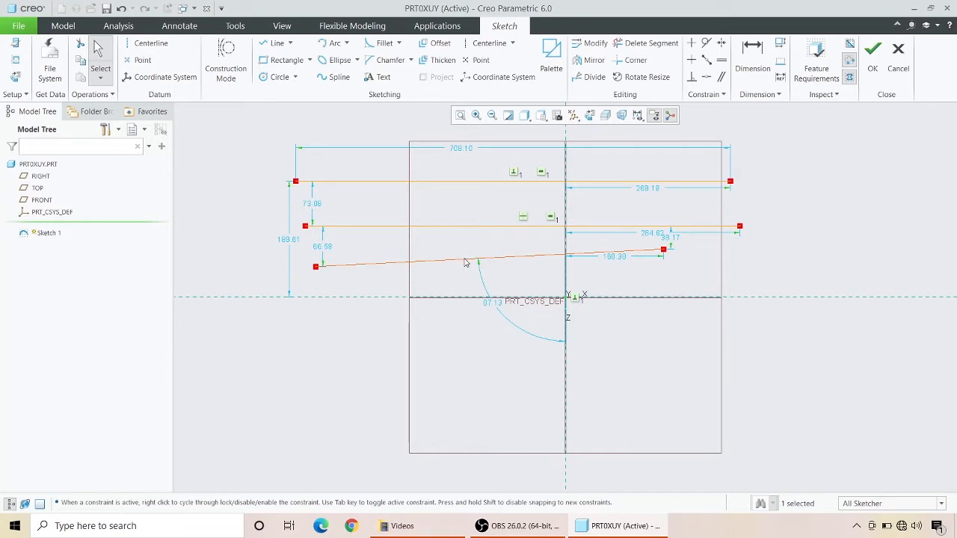
- Apply a horizontal constraint to the slightly slanted third line
click(474, 261)
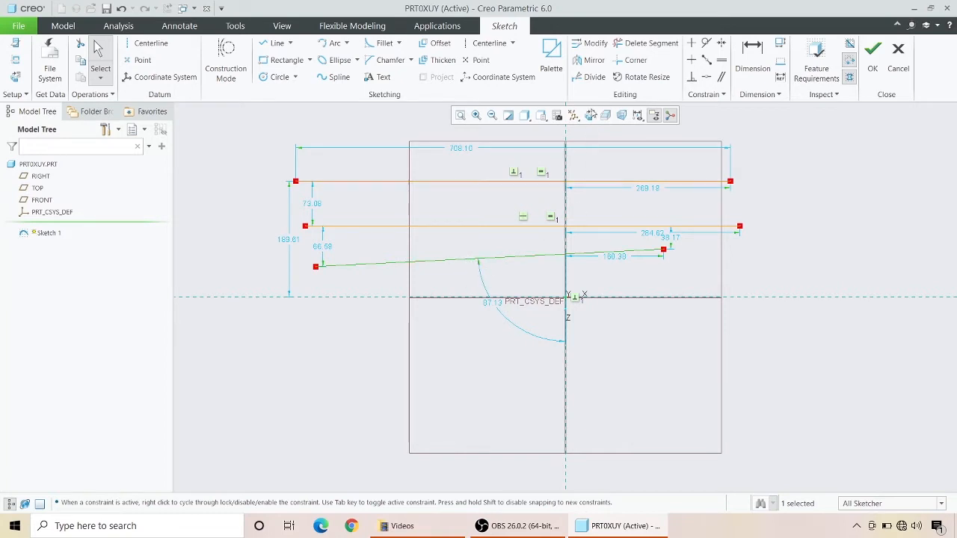
click(692, 60)
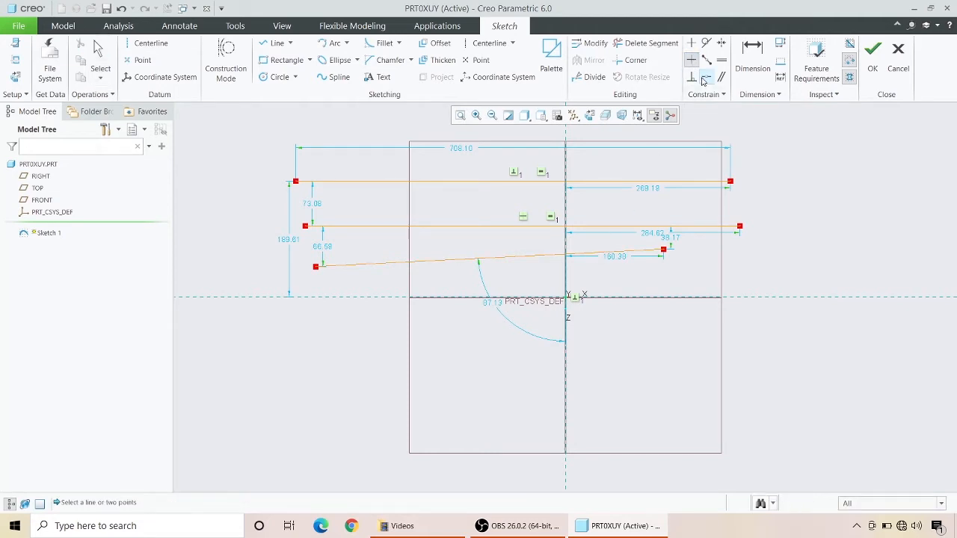
click(513, 257)
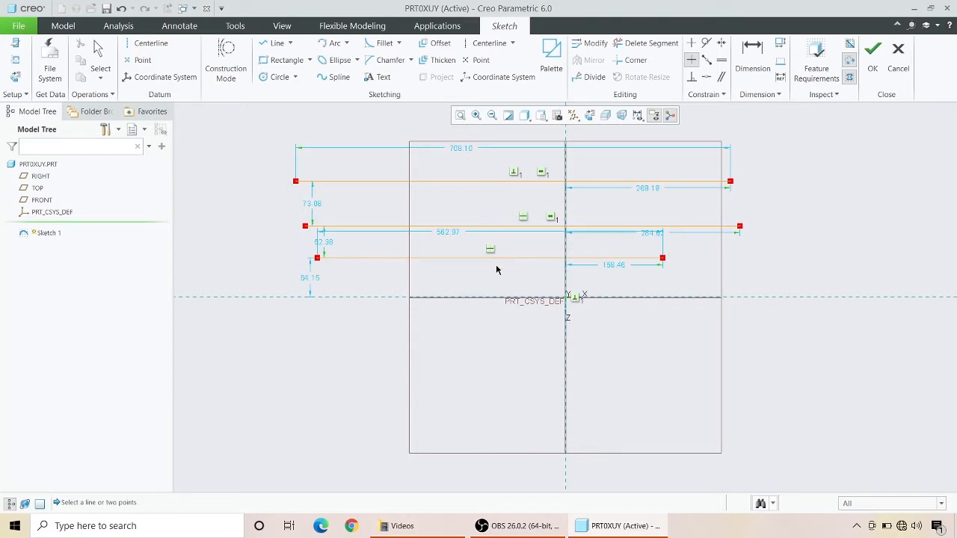
middle_click(495, 253)
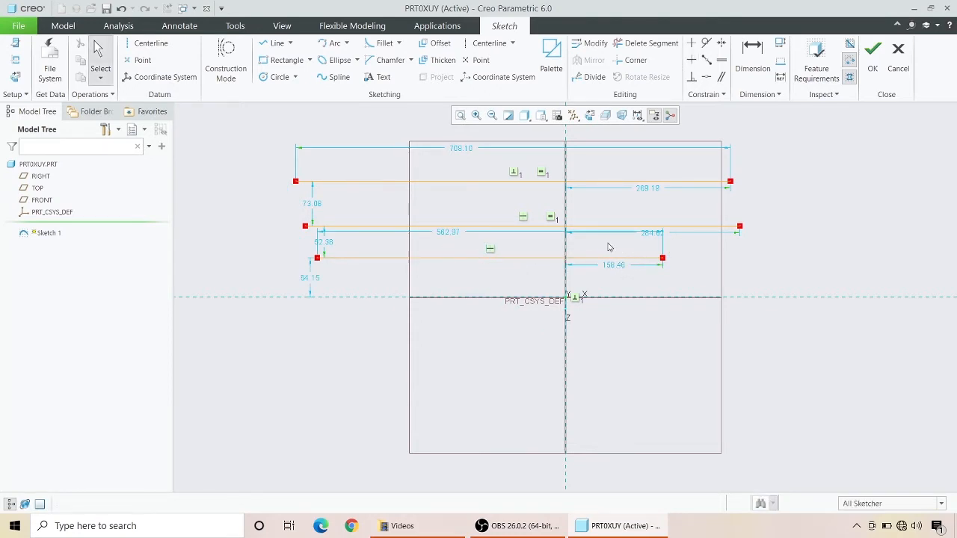
- Sketch a steep slanted line to the right of the horizontal lines, at about 84 degrees to the horizontal reference
scroll(580, 252, down, 1)
scroll(515, 288, down, 1)
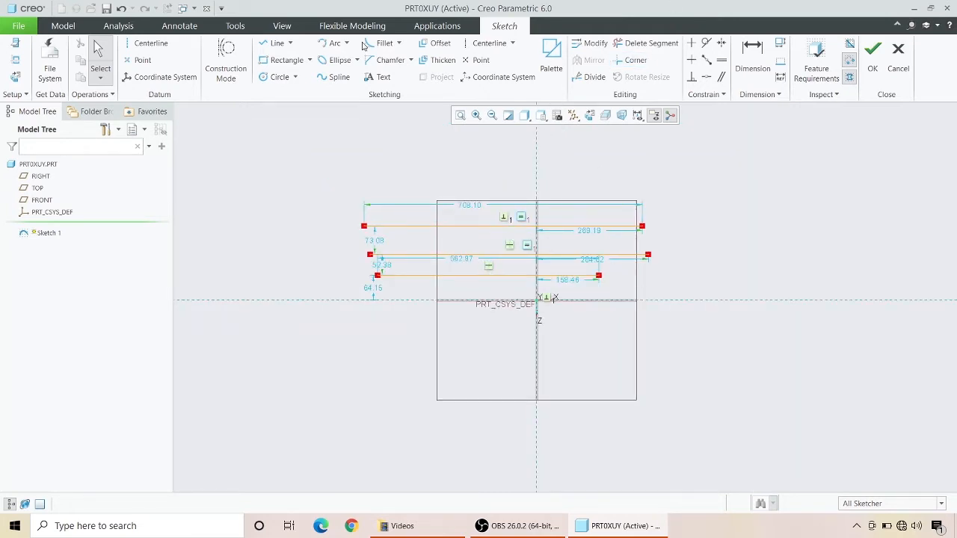
click(275, 42)
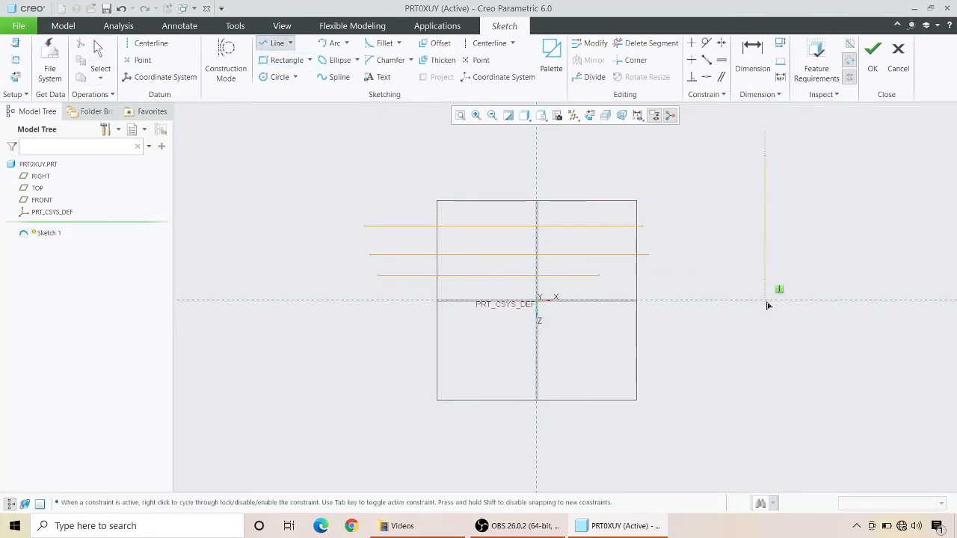
click(746, 366)
middle_click(756, 261)
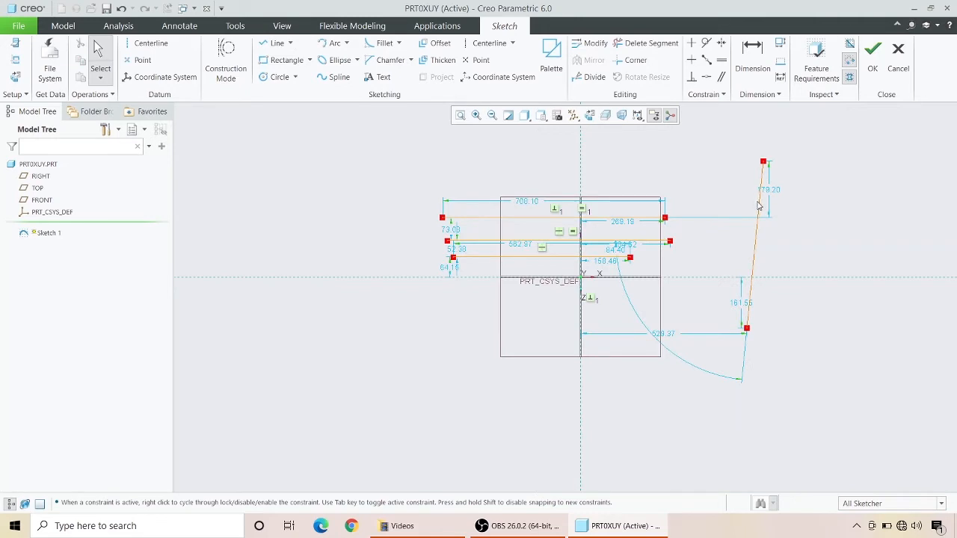
- Apply a vertical constraint to the steep slanted line beside the horizontal lines
scroll(759, 209, down, 2)
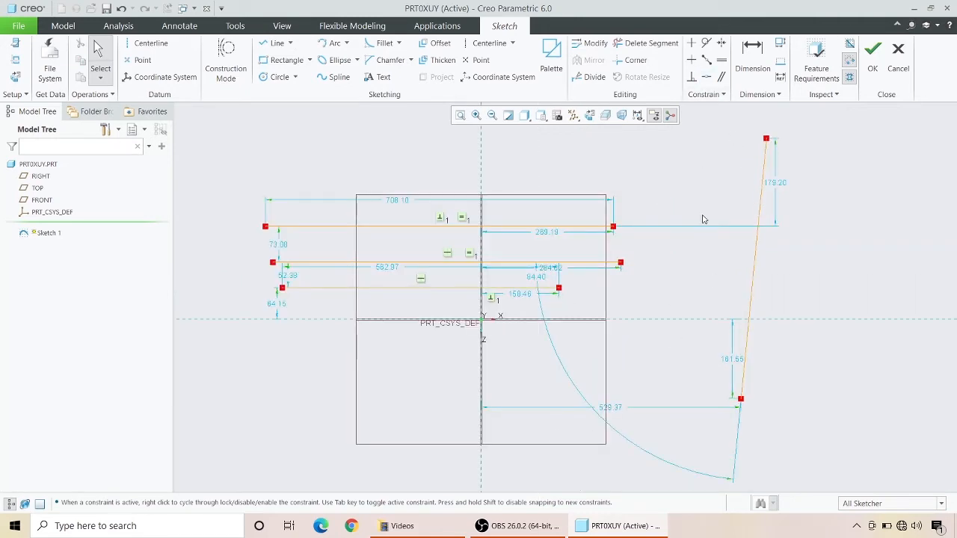
click(691, 44)
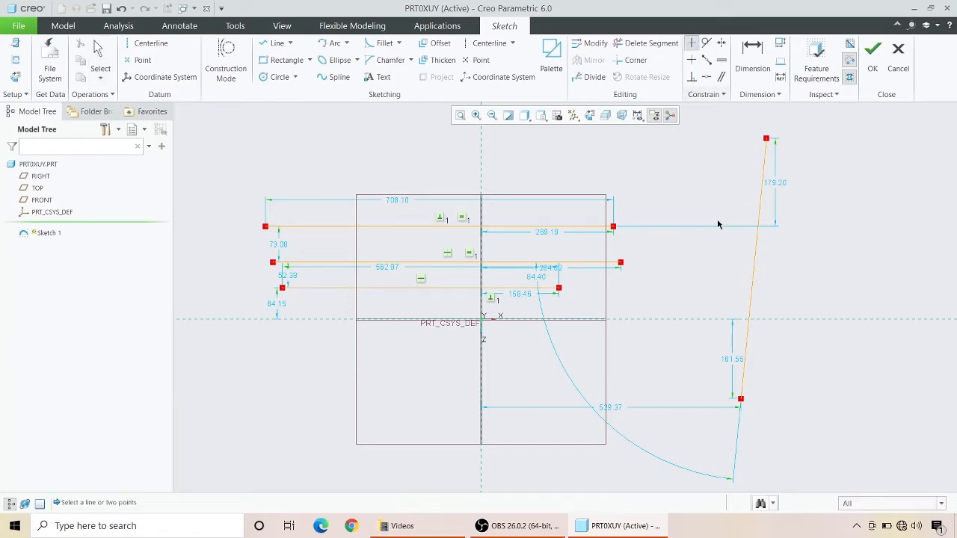
click(751, 284)
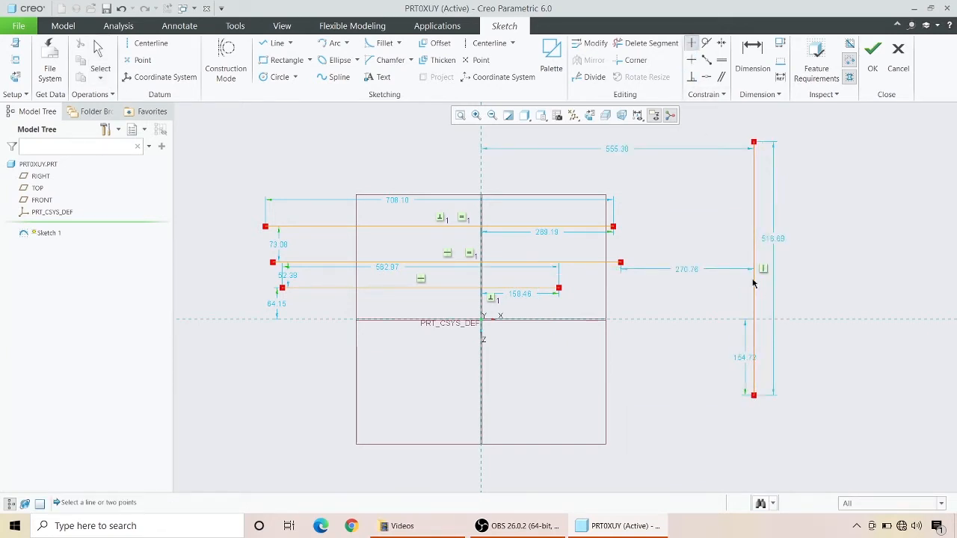
middle_click(735, 151)
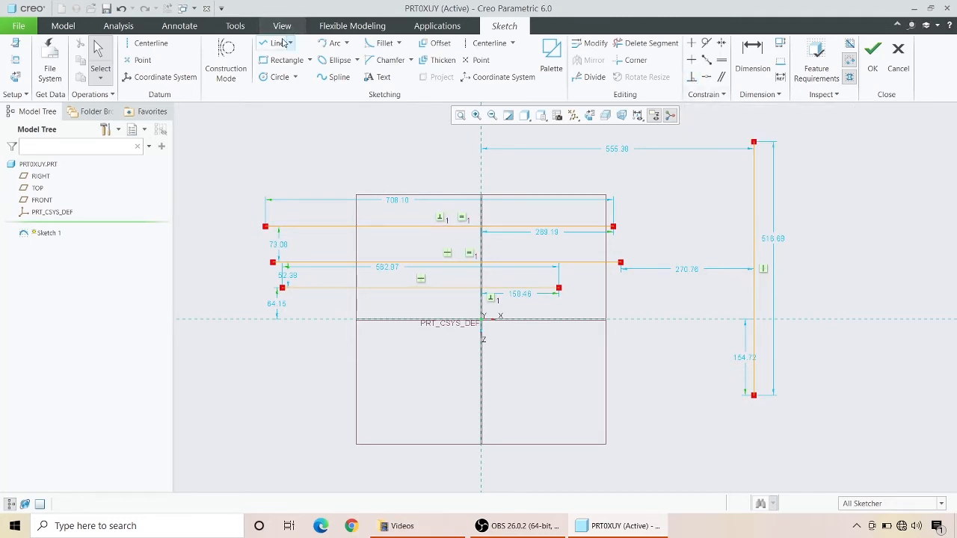
- Sketch a horizontal line about 835 mm long, about 112 mm below the horizontal reference
click(286, 60)
click(273, 42)
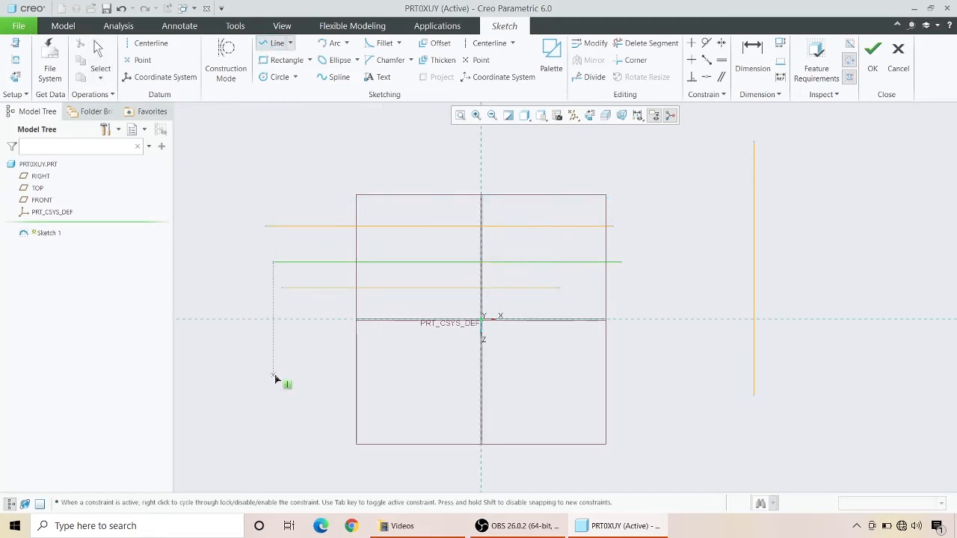
click(273, 374)
click(683, 390)
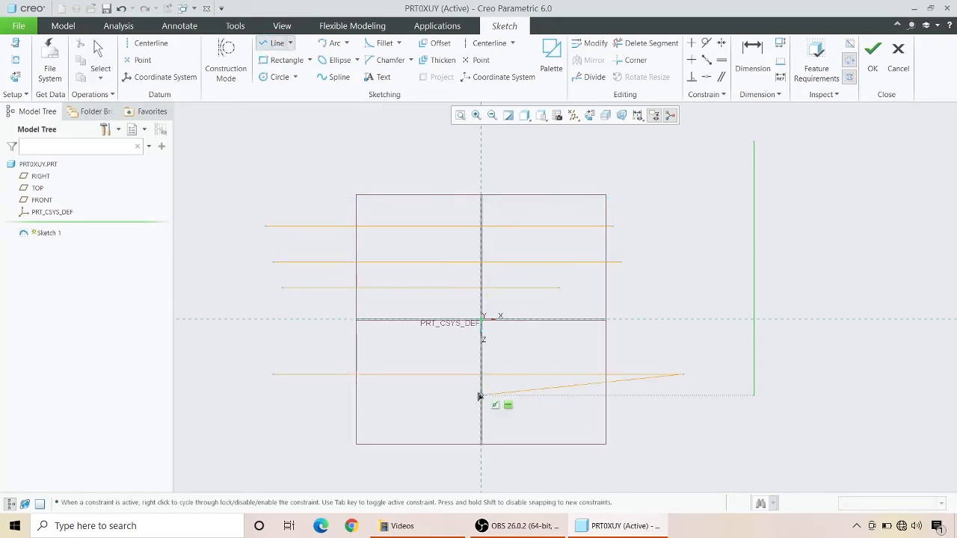
middle_click(479, 394)
- Sketch a slanted line running down from near the middle of the lowest horizontal line, at about 79 degrees to it
click(479, 366)
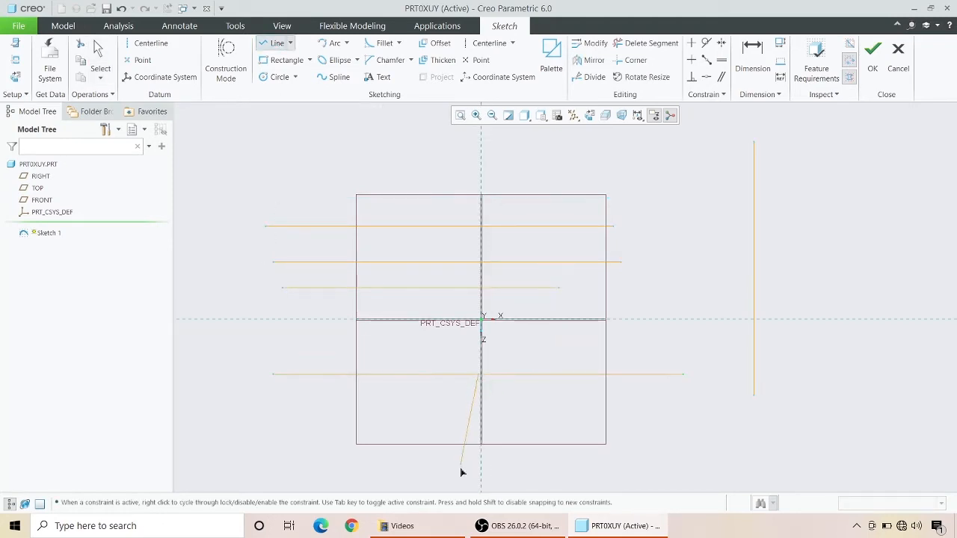
click(457, 486)
middle_click(457, 486)
middle_click(457, 486)
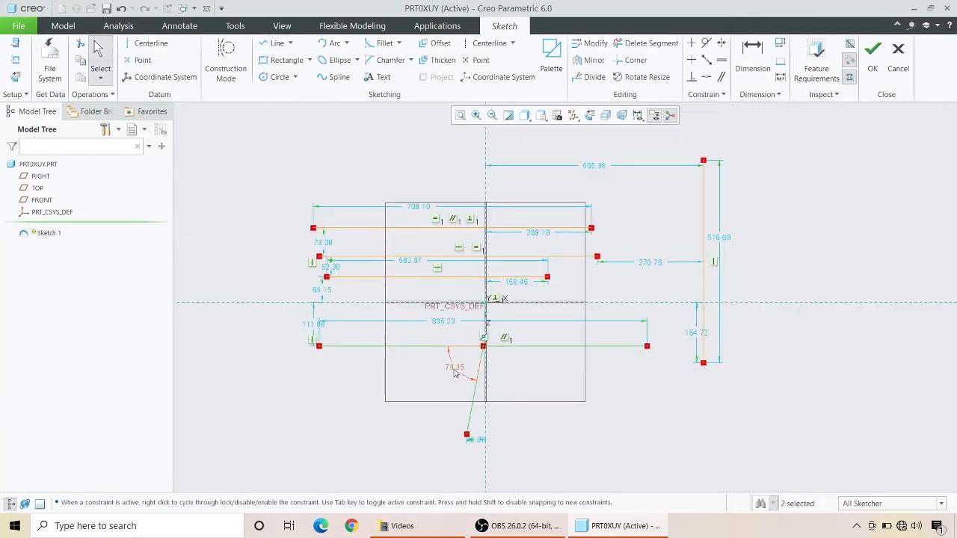
- Try to set the angle between the slanted line and the lowest horizontal line to 90 degrees
double_click(454, 370)
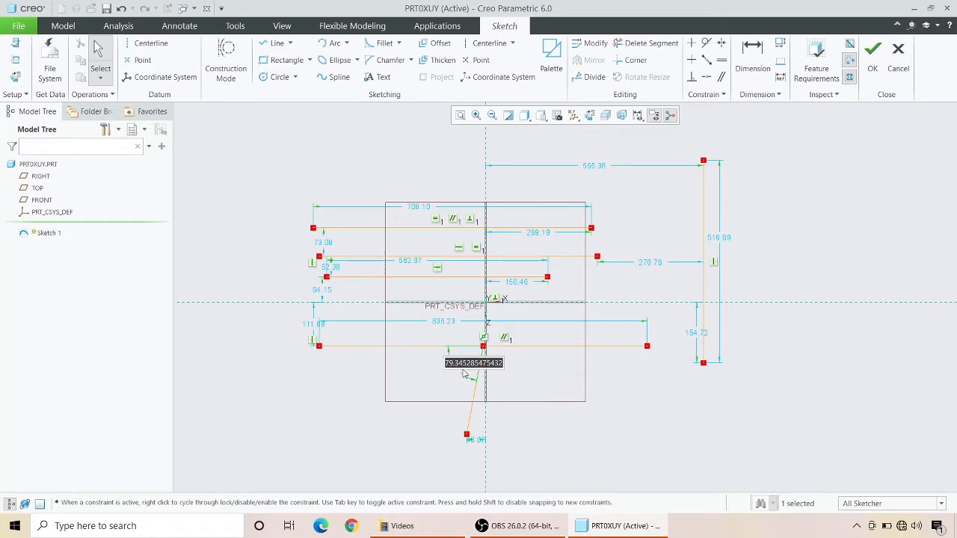
text(90)
key(Return)
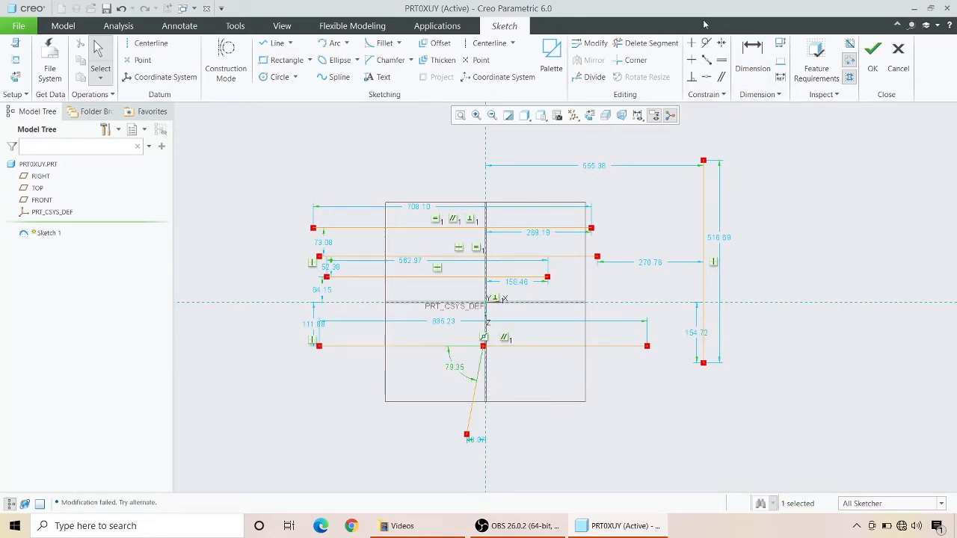
- Apply a perpendicular constraint between the lowest horizontal line and the slanted line that starts on it
click(692, 78)
click(449, 350)
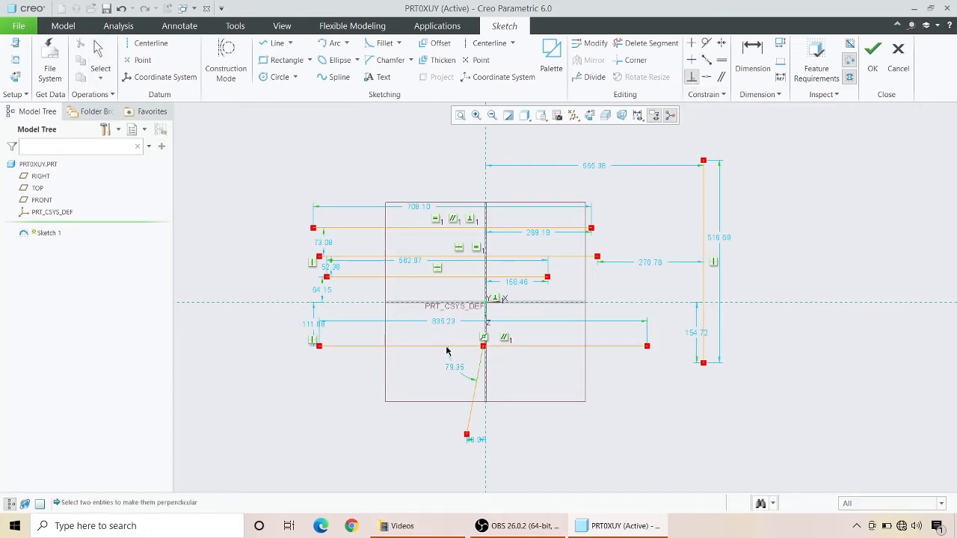
click(473, 386)
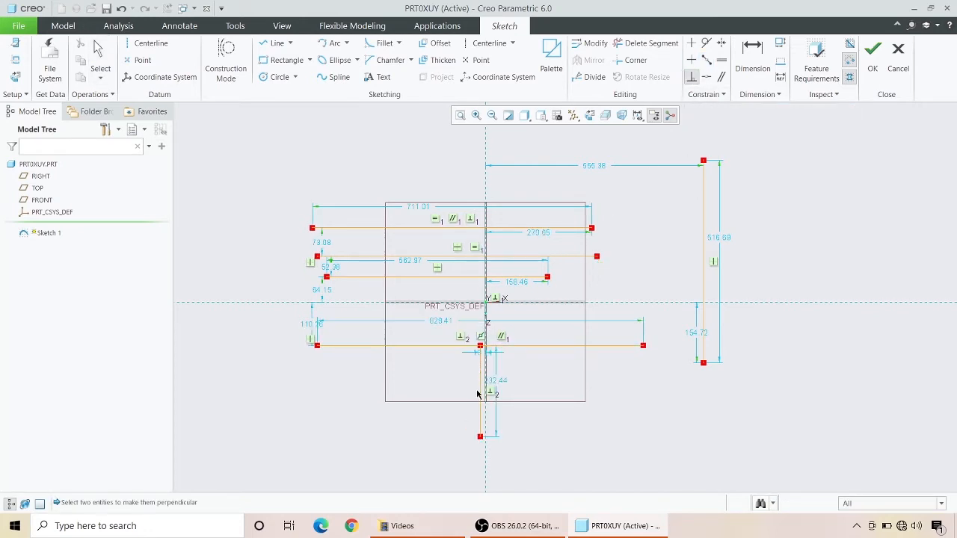
scroll(484, 380, up, 3)
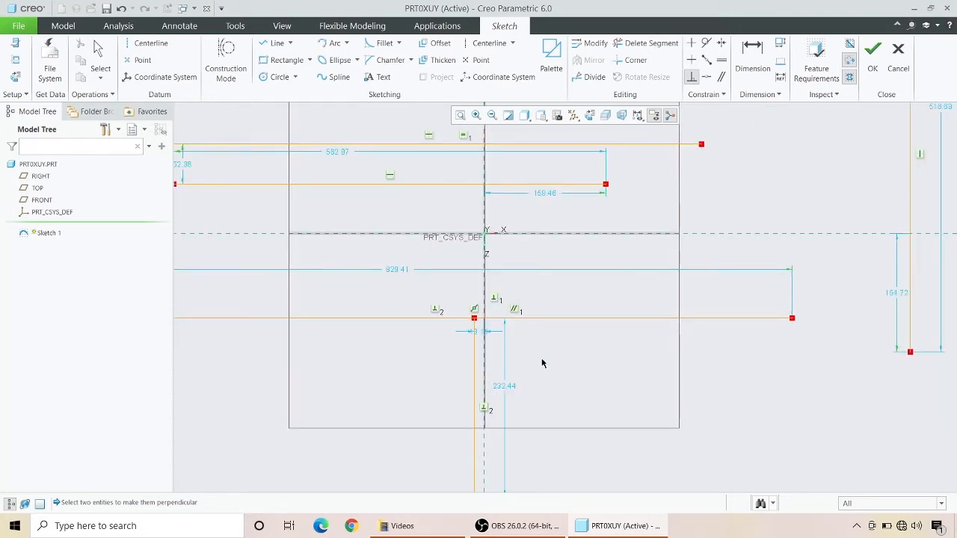
- Examine the perpendicular constraint symbols on the lowest lines and the overall constrained sketch
scroll(520, 354, down, 3)
scroll(512, 404, up, 3)
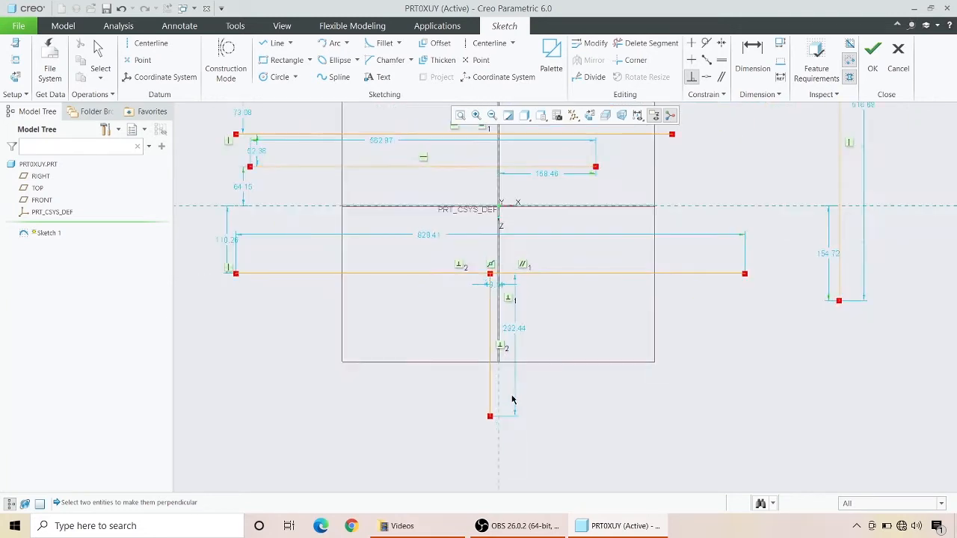
middle_click(493, 333)
scroll(493, 332, down, 5)
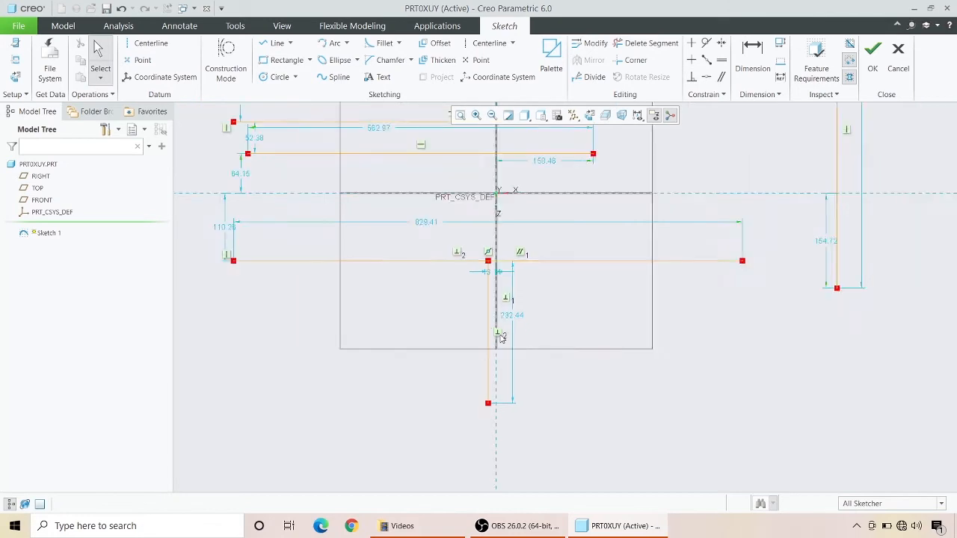
scroll(509, 288, up, 3)
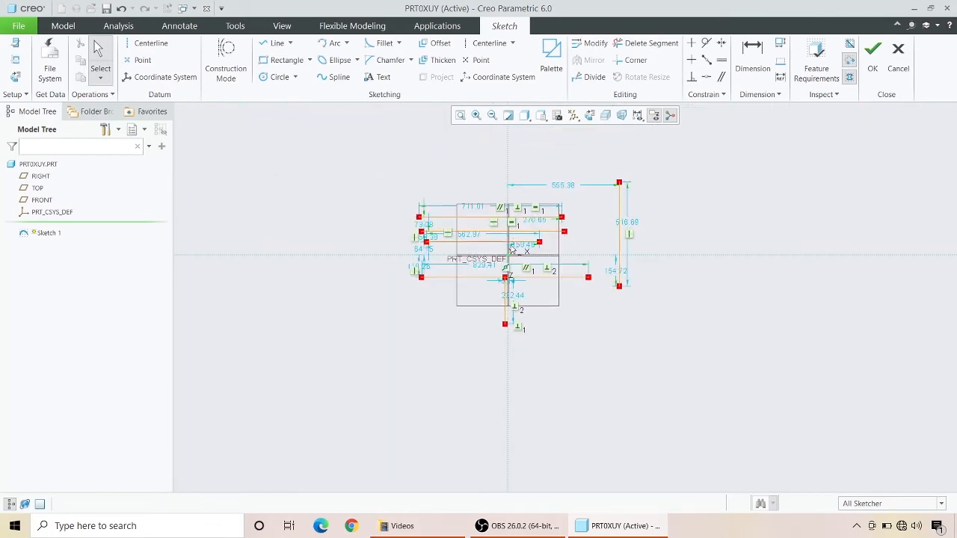
scroll(670, 211, down, 6)
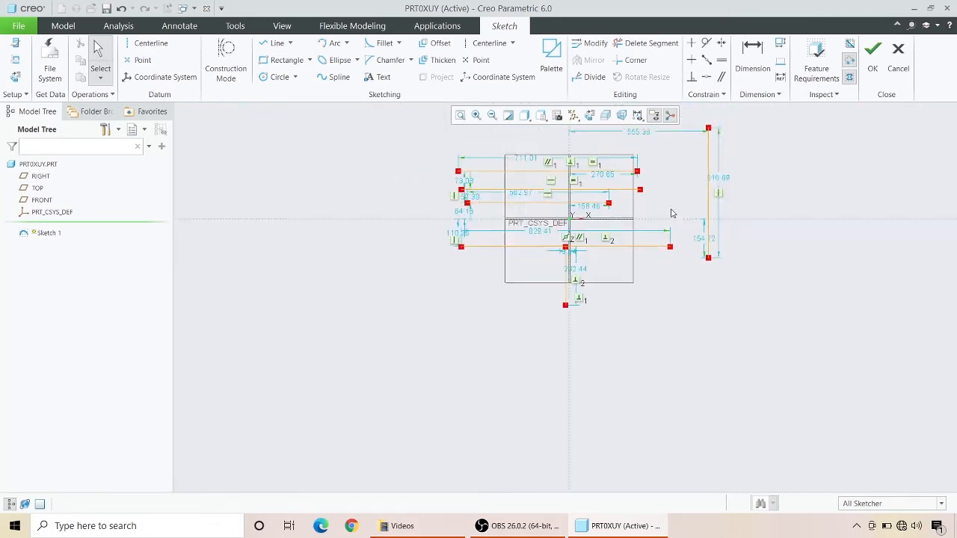
scroll(558, 241, up, 8)
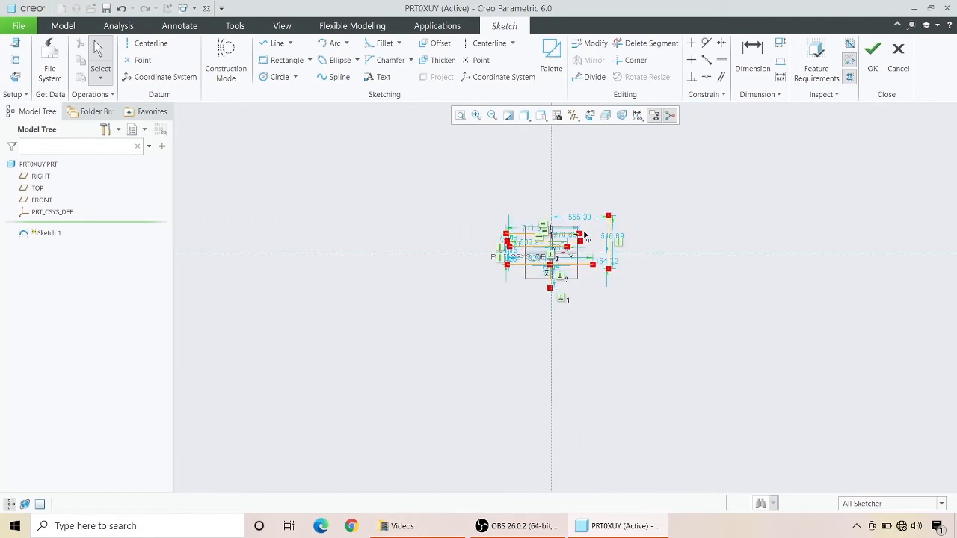
scroll(490, 269, up, 2)
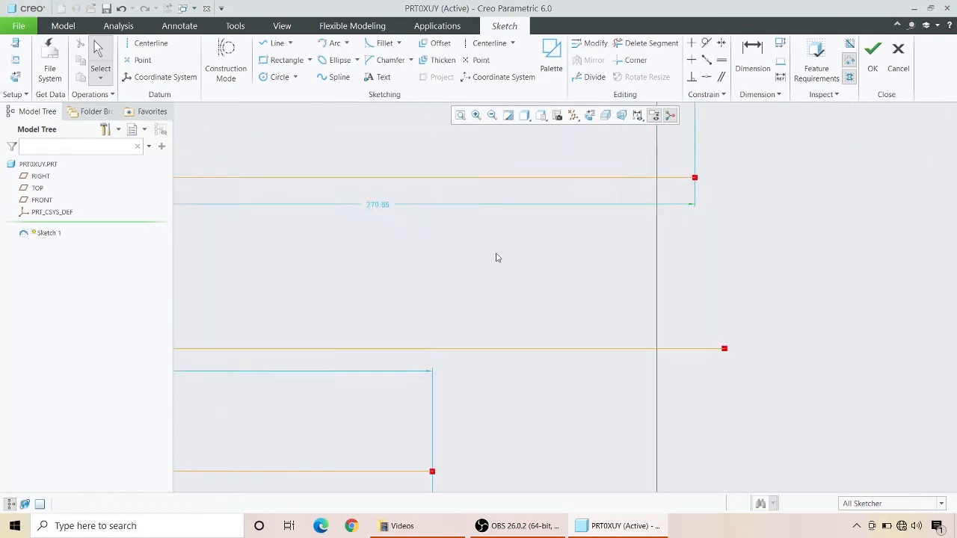
scroll(613, 234, down, 6)
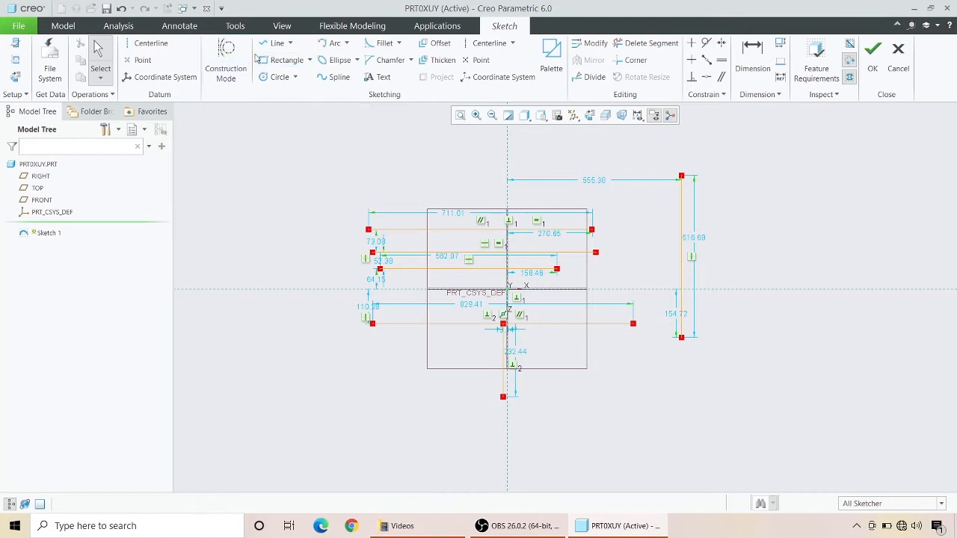
- Sketch a circle about 537 mm in diameter, its centre about 457 mm to the right of the vertical line
click(277, 77)
click(824, 228)
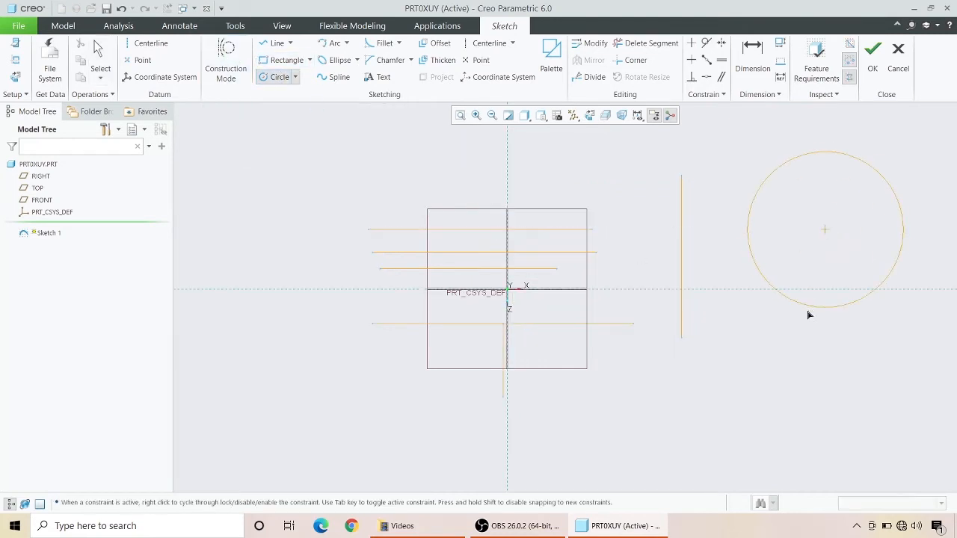
click(809, 313)
middle_click(680, 396)
scroll(680, 397, up, 3)
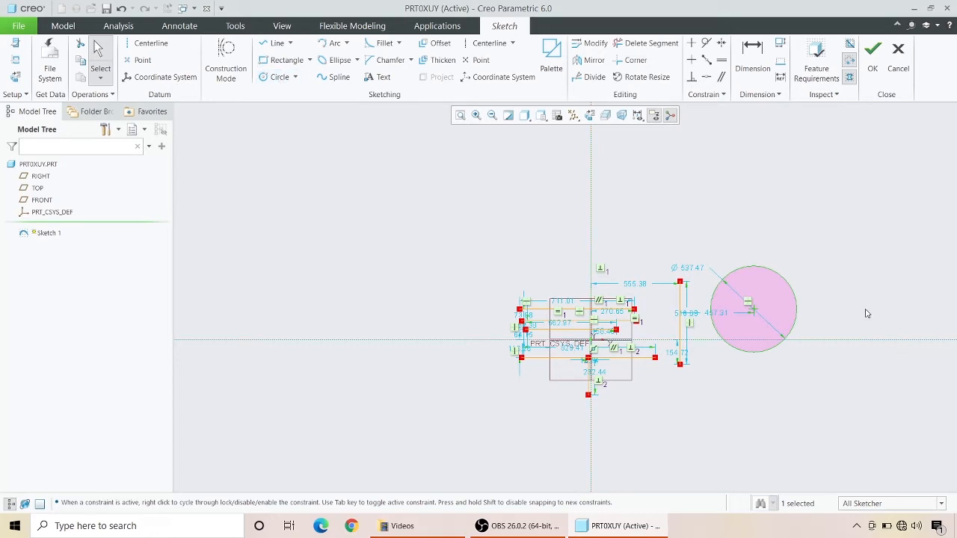
click(709, 305)
- Sketch a second circle about 359 mm in diameter to the right of the first, with its centre at the same height
click(275, 77)
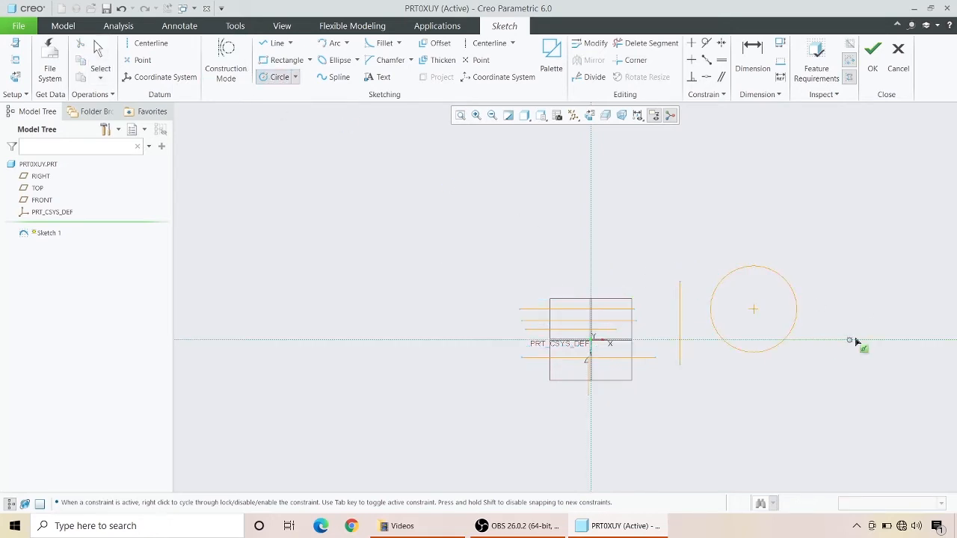
click(874, 308)
click(867, 337)
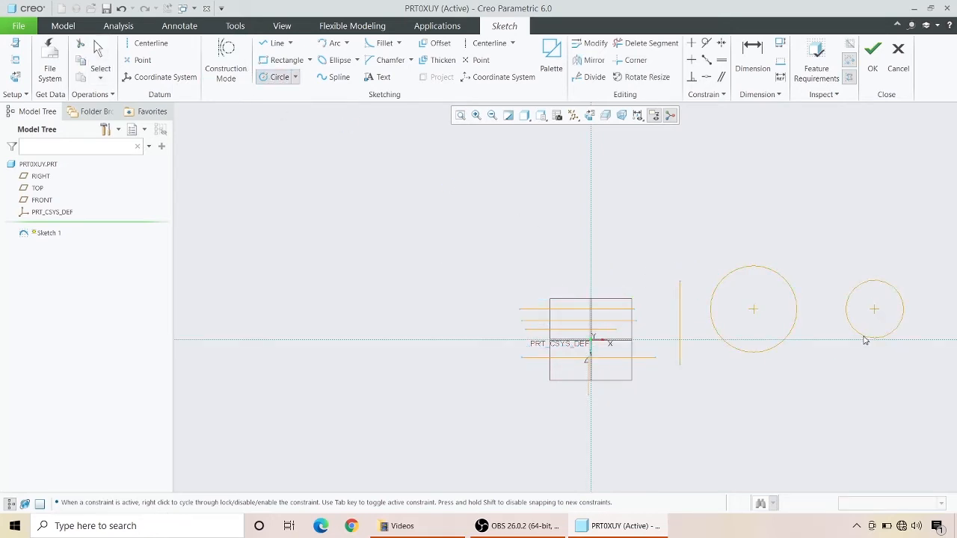
middle_click(864, 338)
- Draw a tangent line joining the upper sides of the two circles
click(274, 44)
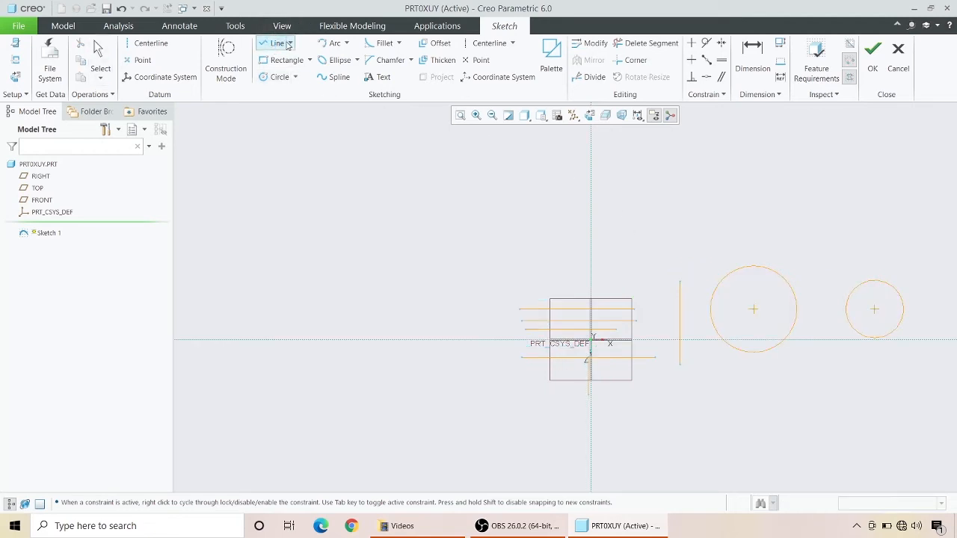
click(290, 43)
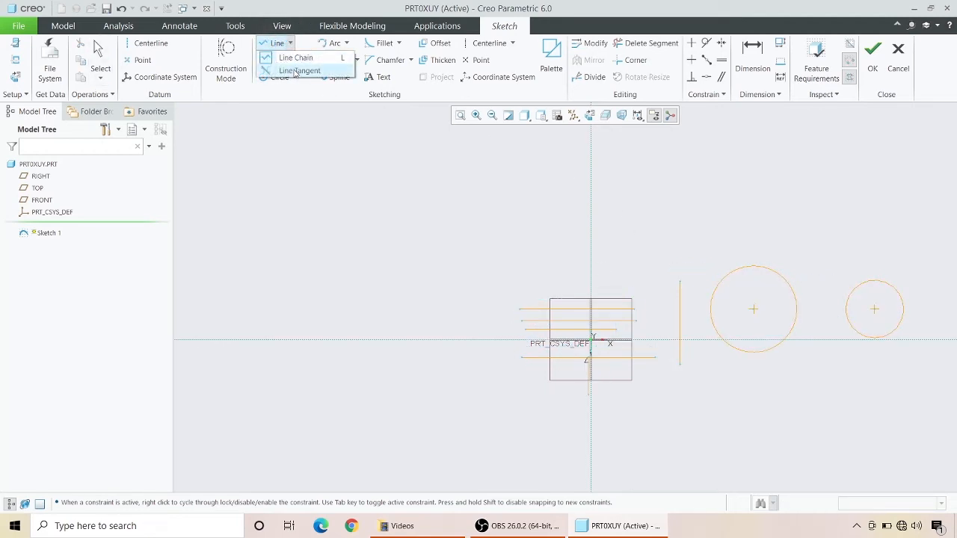
click(298, 70)
click(756, 273)
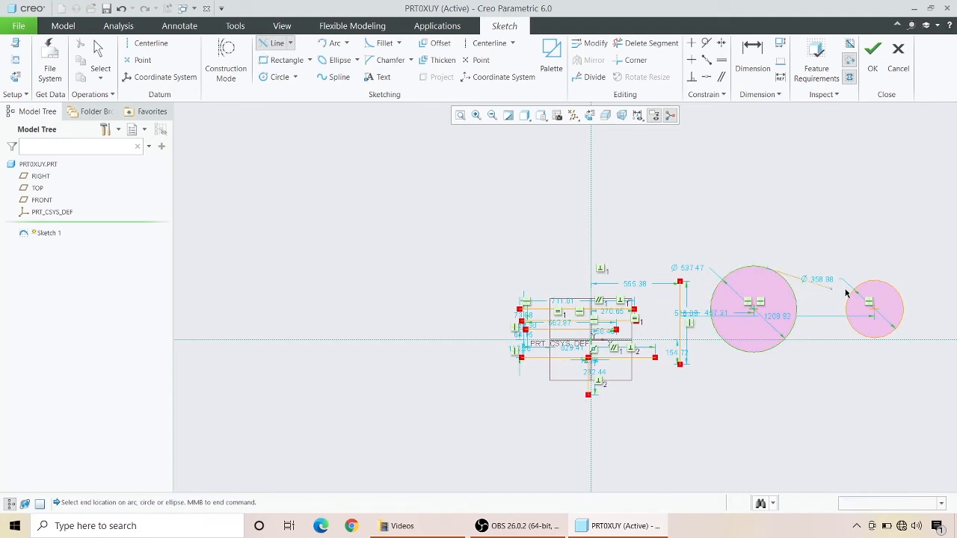
click(868, 281)
middle_click(846, 343)
scroll(790, 274, down, 3)
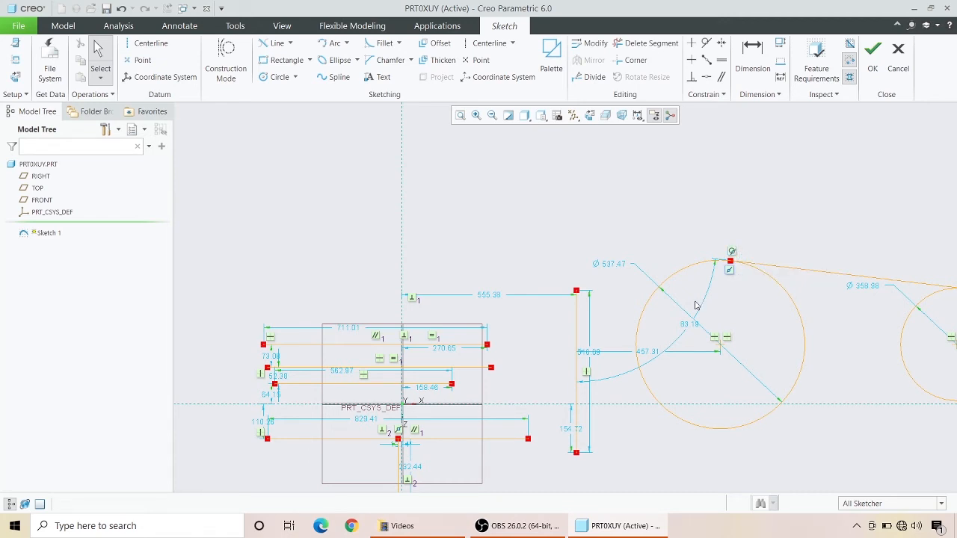
scroll(695, 303, down, 5)
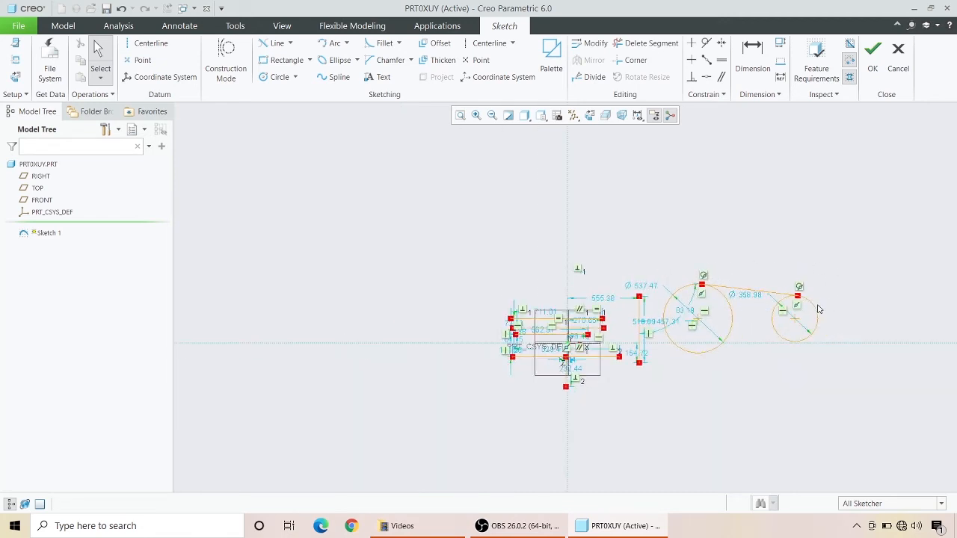
scroll(755, 296, up, 2)
scroll(736, 284, up, 2)
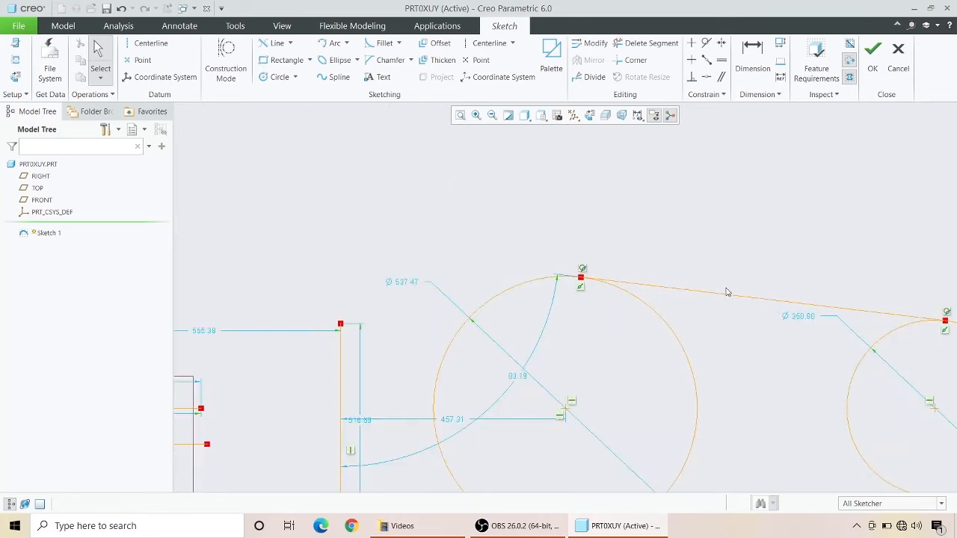
scroll(678, 301, down, 4)
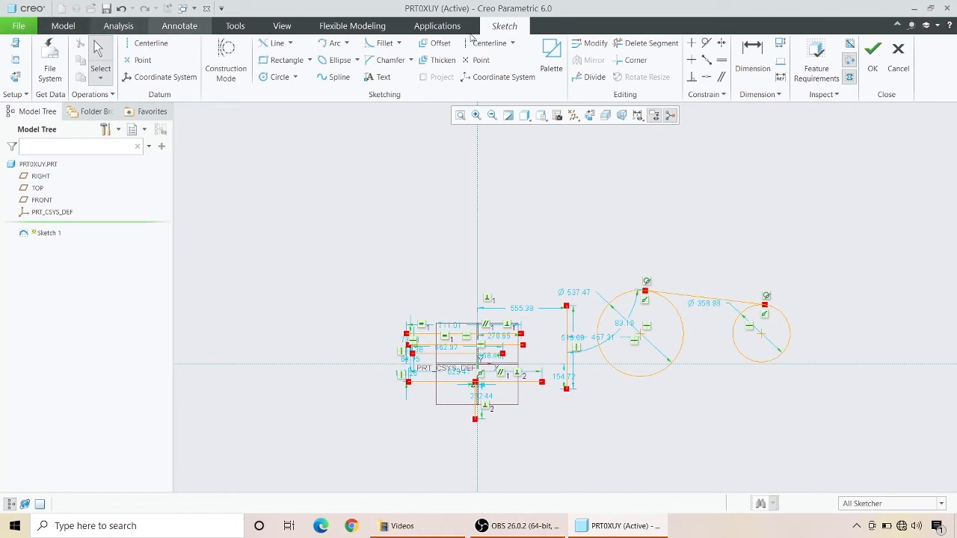
click(704, 63)
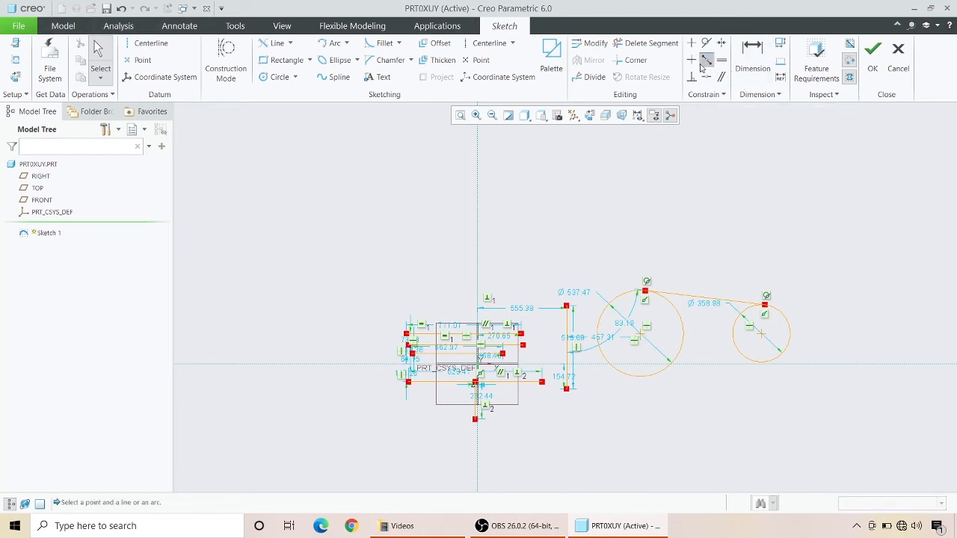
click(703, 305)
scroll(702, 303, up, 4)
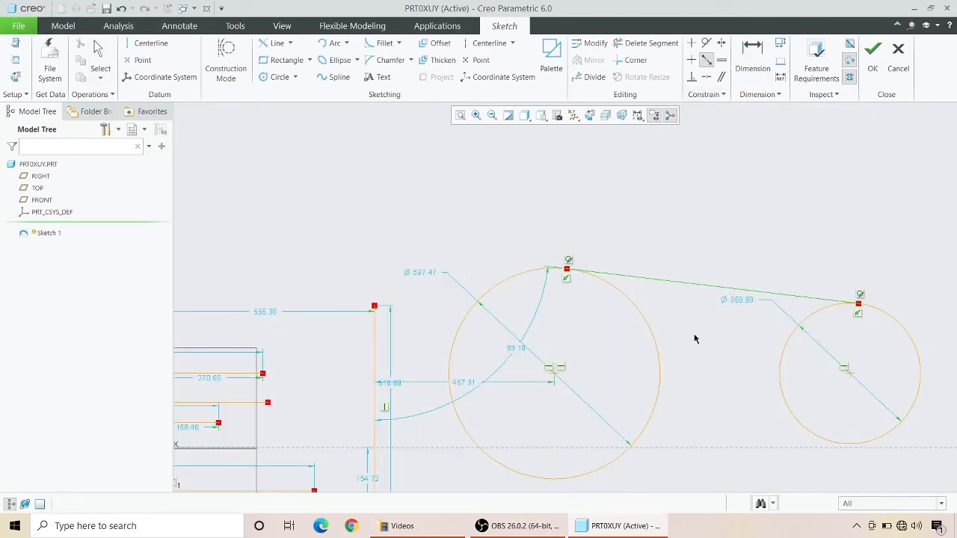
middle_click(719, 293)
scroll(653, 267, down, 4)
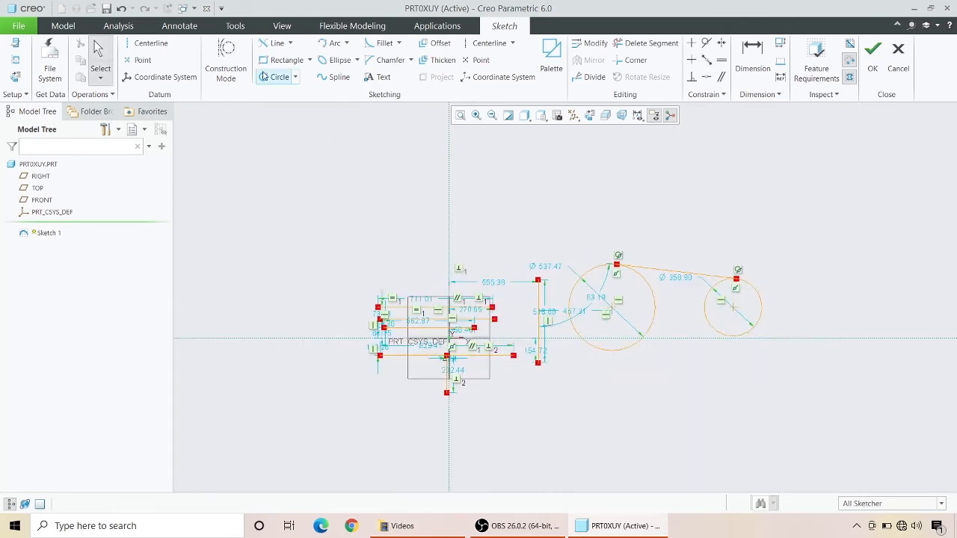
- Sketch a horizontal line about 3064 mm long above all other geometry, about 938 mm above the topmost horizontal line
click(290, 43)
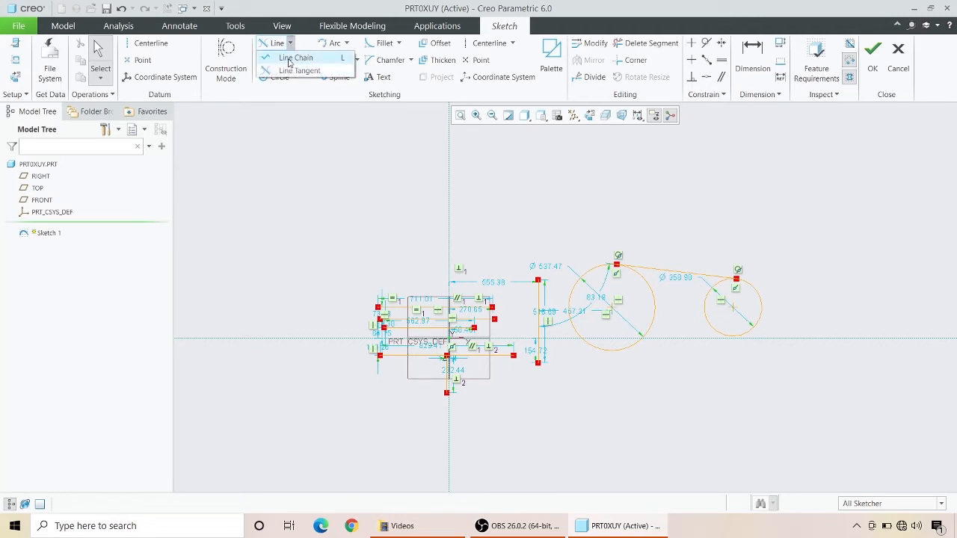
click(288, 60)
click(292, 157)
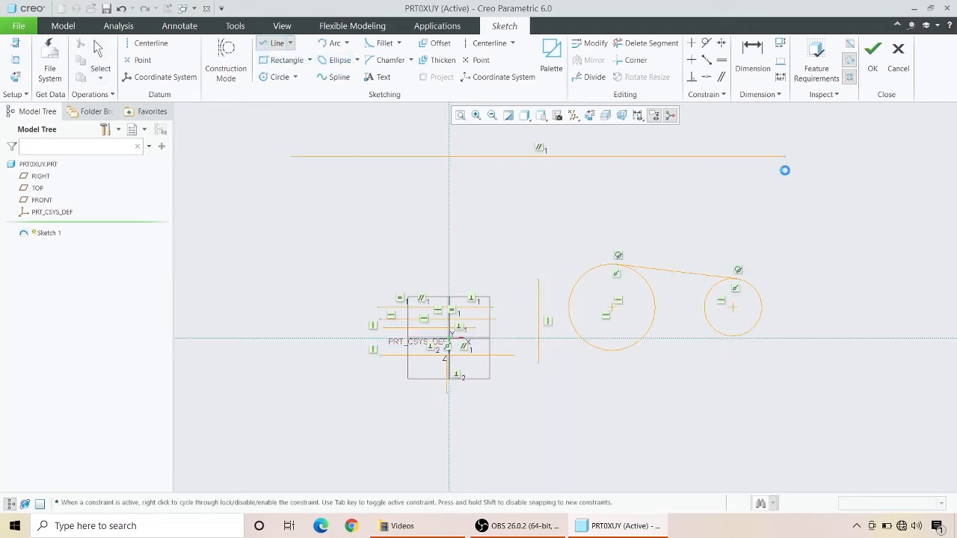
click(784, 170)
middle_click(783, 170)
- Apply a coincident constraint between the long upper horizontal line and the horizontal reference
click(705, 76)
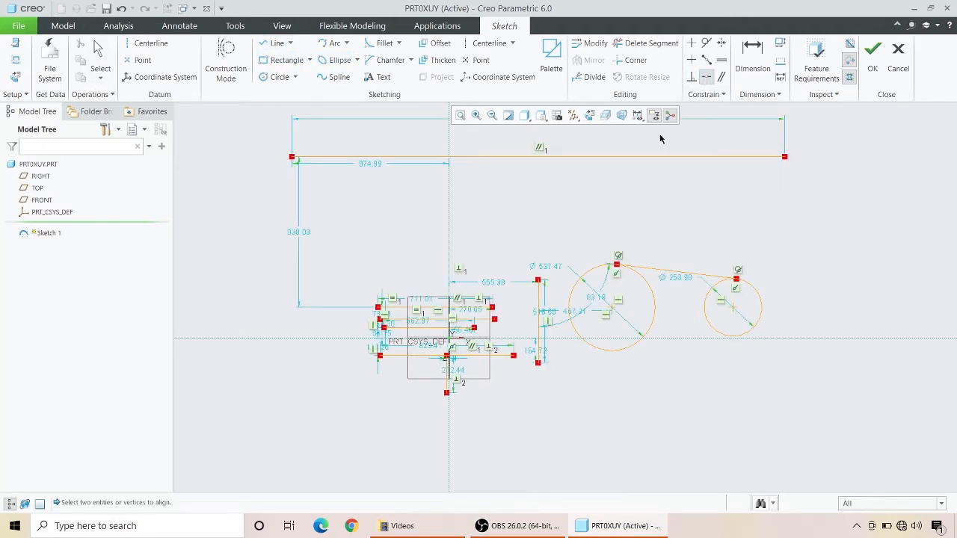
click(337, 157)
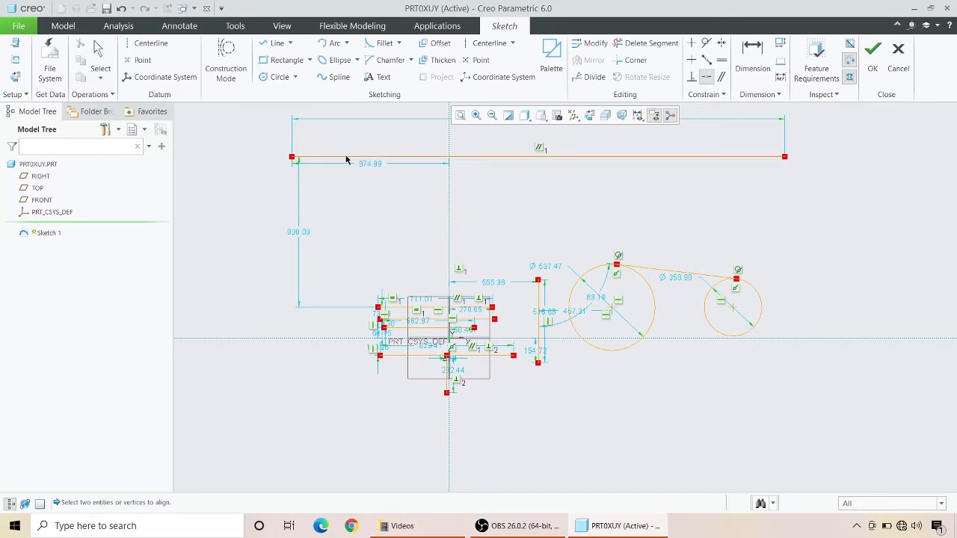
click(282, 338)
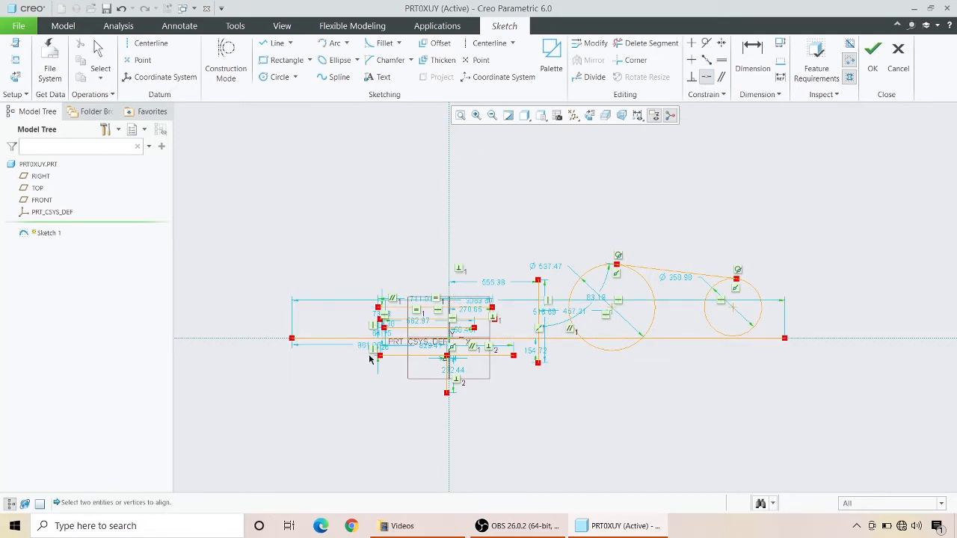
scroll(677, 386, up, 3)
middle_click(412, 301)
- Place a vertical centerline well to the right of the circles, about 3340 mm from the existing vertical line
scroll(689, 304, down, 1)
scroll(689, 304, down, 2)
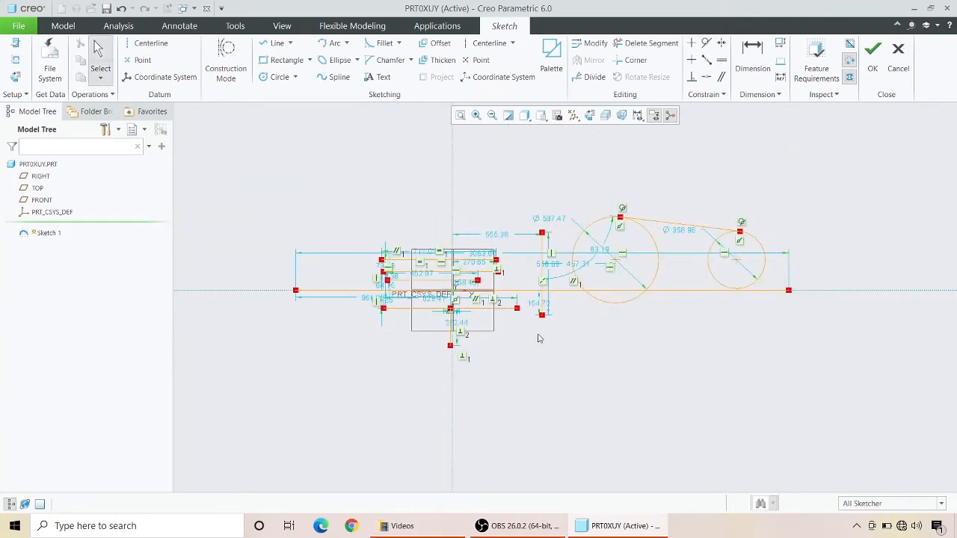
scroll(418, 304, down, 1)
scroll(591, 299, up, 2)
scroll(531, 316, up, 3)
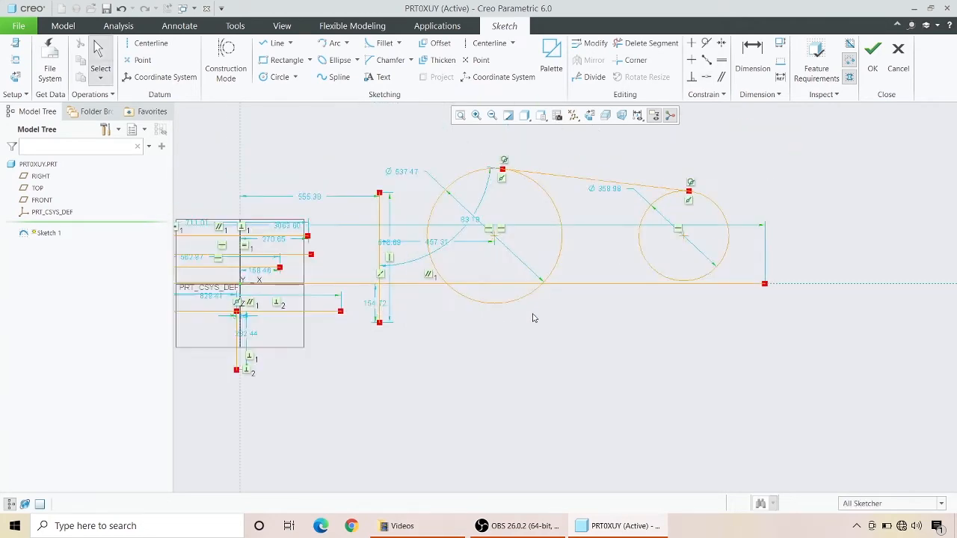
scroll(396, 271, down, 6)
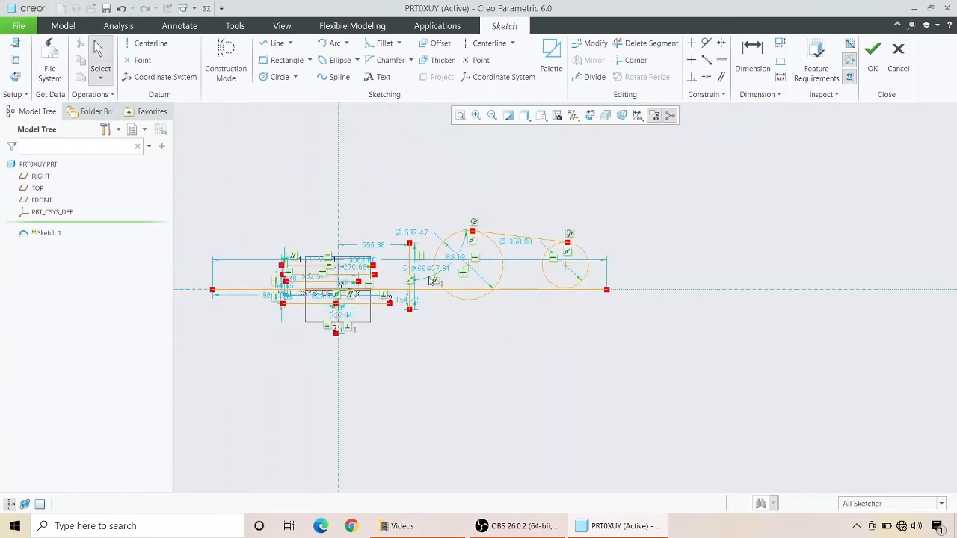
click(488, 42)
click(775, 405)
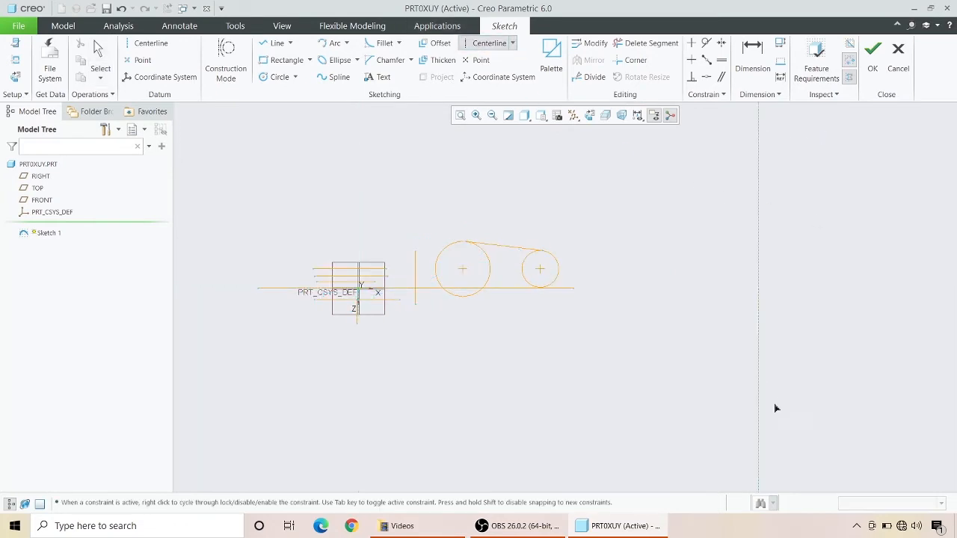
middle_click(775, 406)
- Sketch a vertical line about 1384 mm long, about 590 mm to the right of the new centerline
click(274, 45)
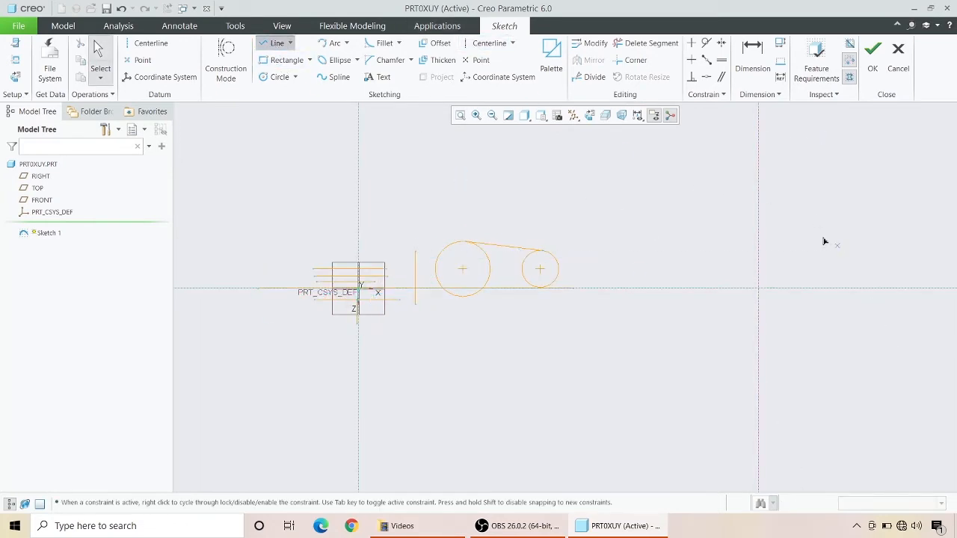
click(819, 238)
click(819, 379)
middle_click(818, 379)
middle_click(826, 283)
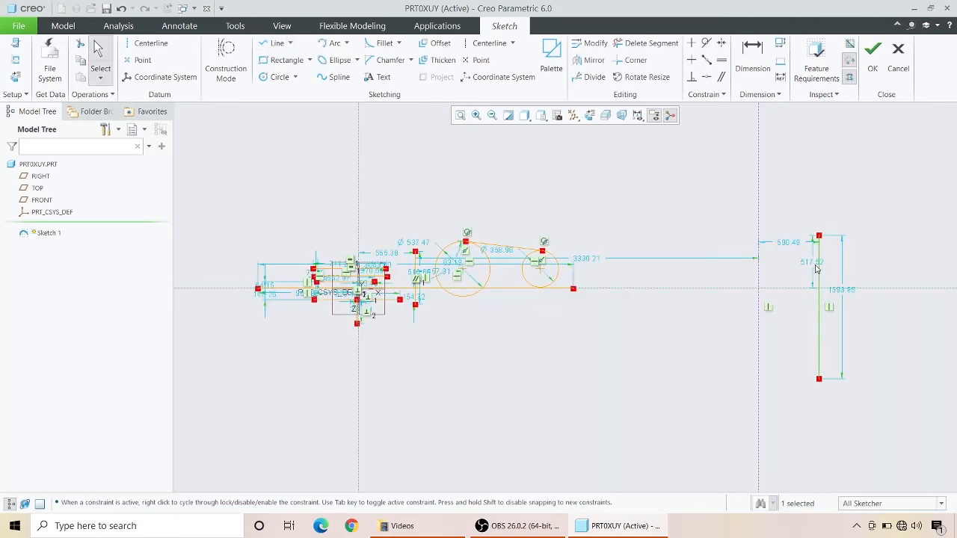
- Apply a coincident constraint between the new vertical line and the vertical centerline
click(706, 77)
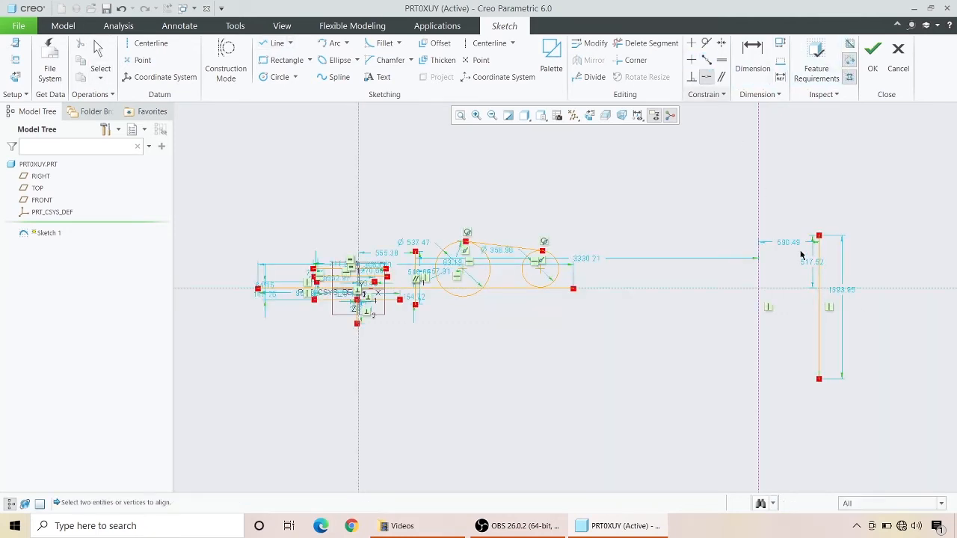
click(817, 265)
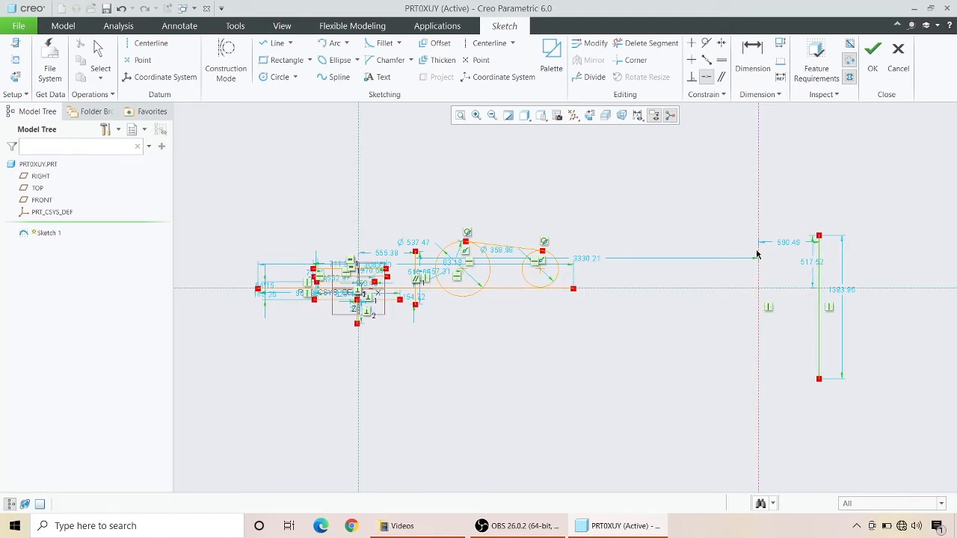
click(757, 257)
middle_click(801, 301)
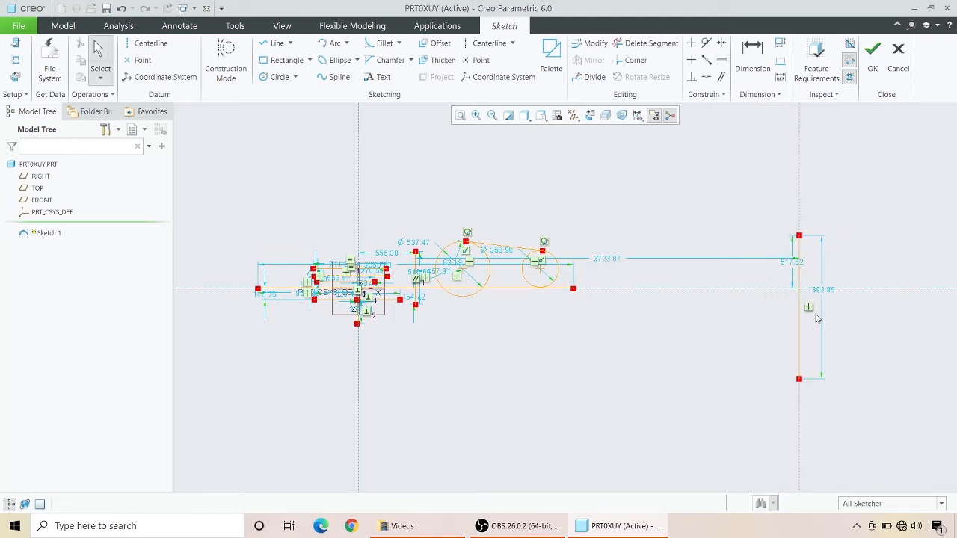
- Delete the far vertical line on the right together with the vertical centerline it coincides with
scroll(807, 291, up, 3)
scroll(807, 291, down, 2)
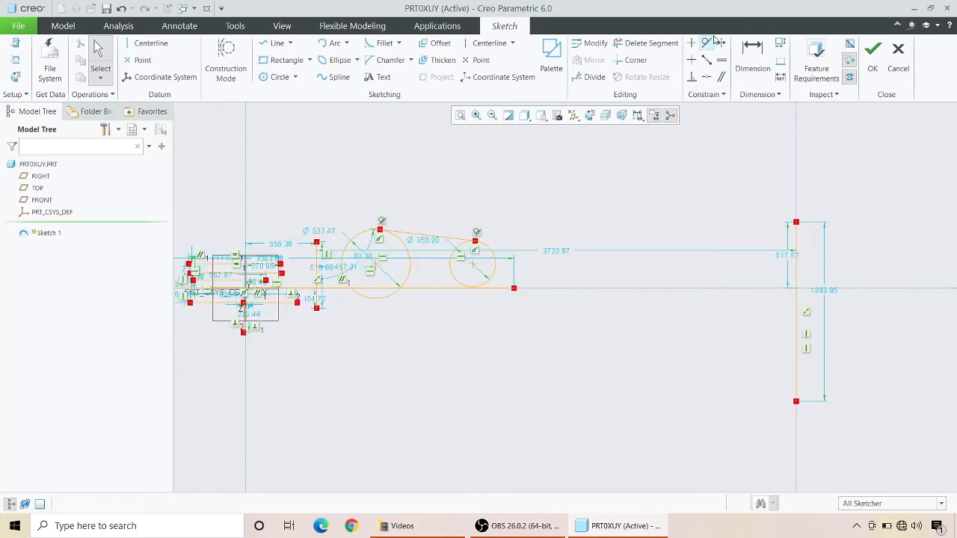
drag(745, 189, 921, 491)
key(Delete)
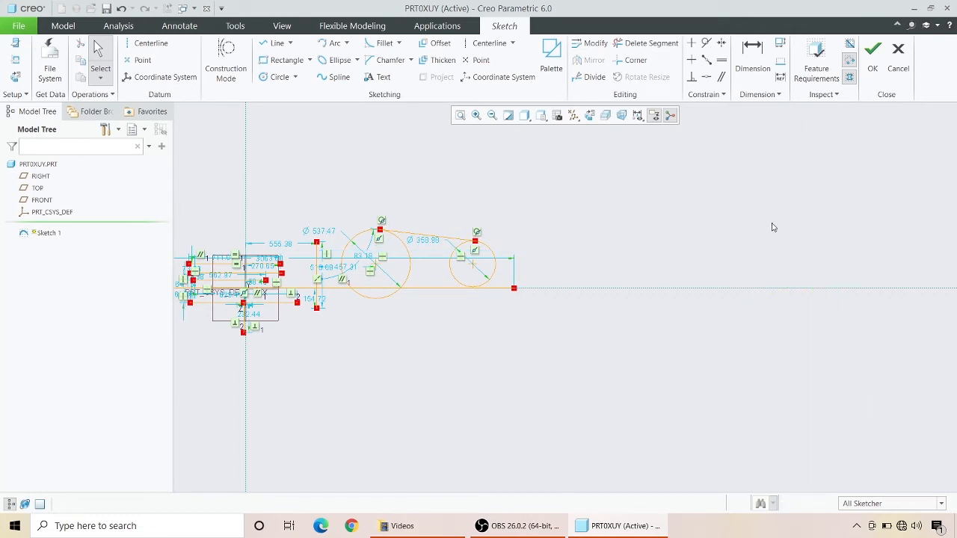
- Place a vertical centerline well to the right of the circles, about 3485 mm from the existing vertical line
scroll(672, 255, down, 2)
click(474, 45)
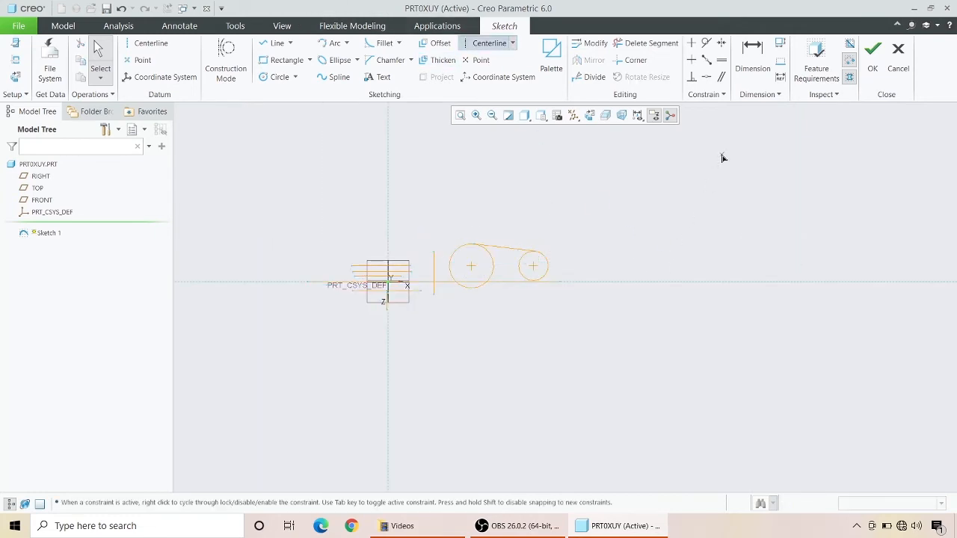
click(722, 156)
click(732, 348)
middle_click(740, 330)
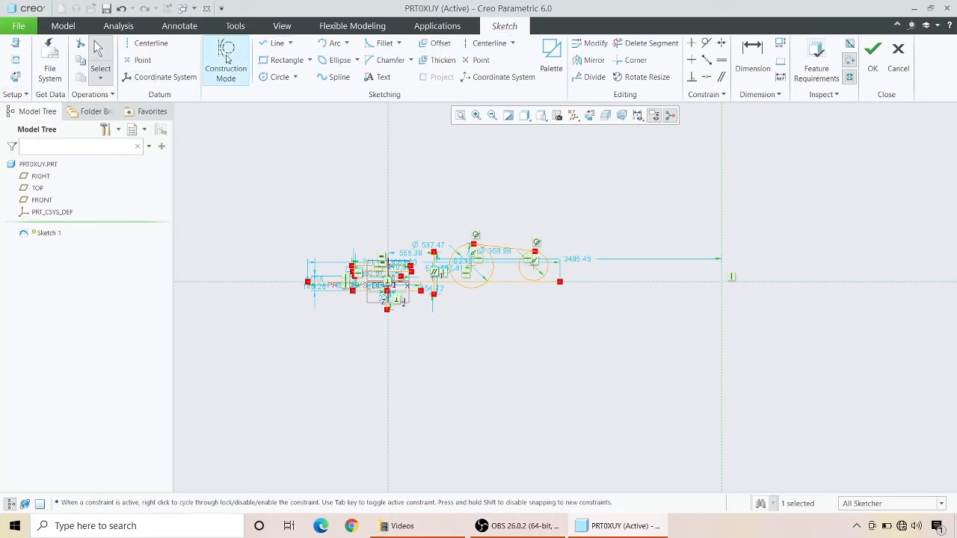
- Sketch a vertical line on each side of the new centerline, the left one about 2589 mm long and about 702 mm from it
click(276, 43)
click(762, 196)
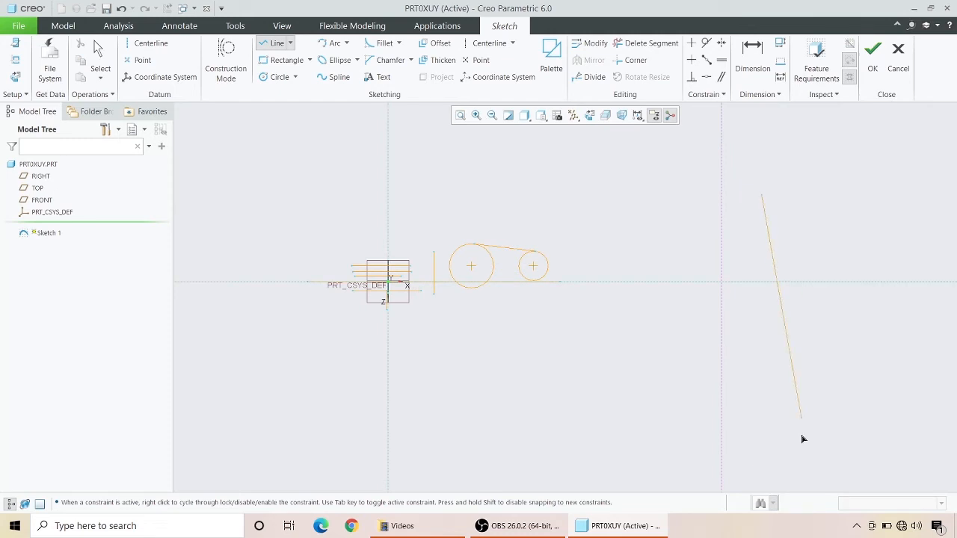
click(761, 447)
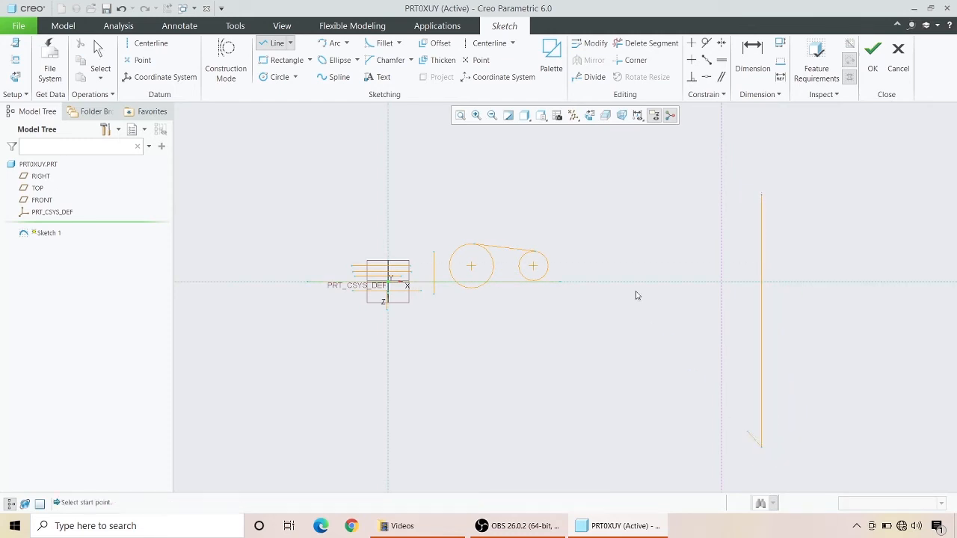
click(663, 210)
click(673, 422)
middle_click(685, 457)
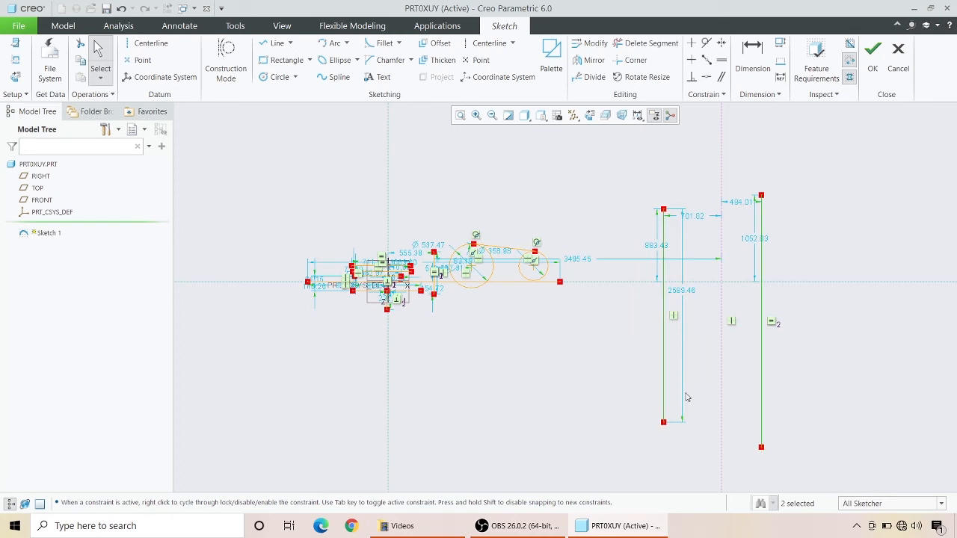
- Apply symmetric constraints about the centerline to the lower endpoints and the upper endpoints of the two vertical lines
click(721, 43)
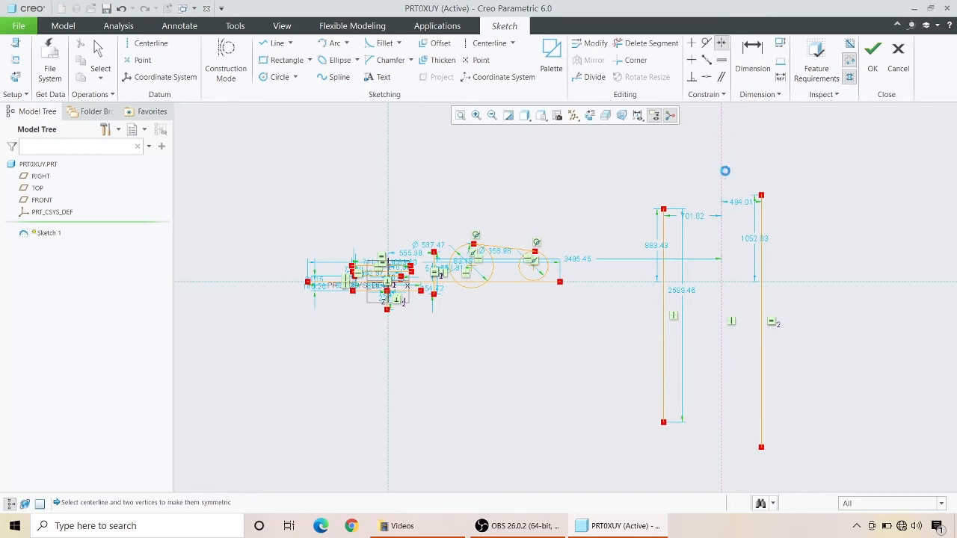
click(760, 447)
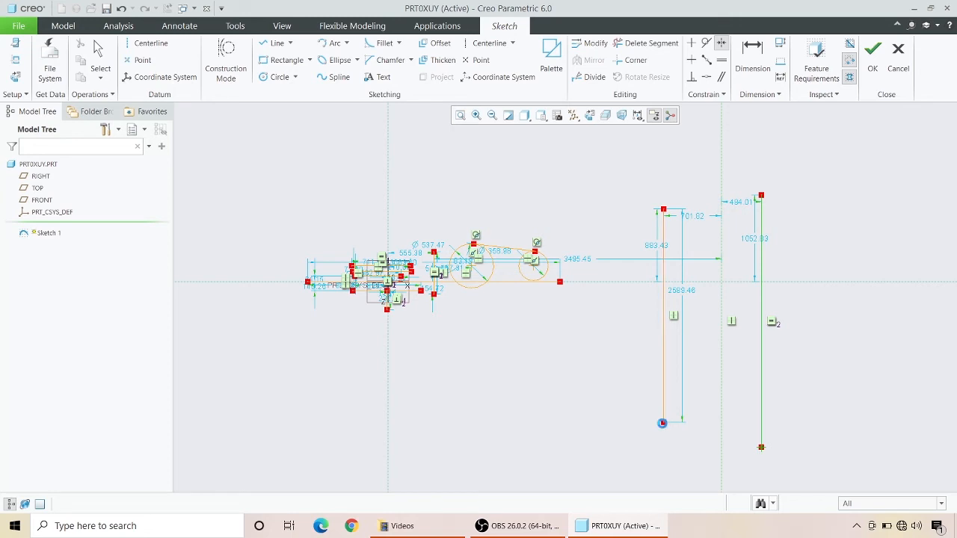
click(662, 422)
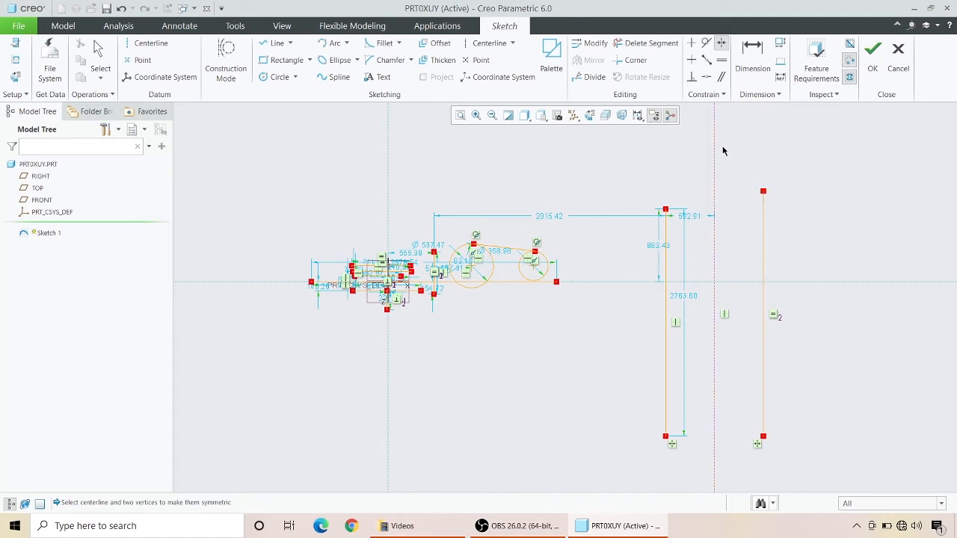
click(763, 192)
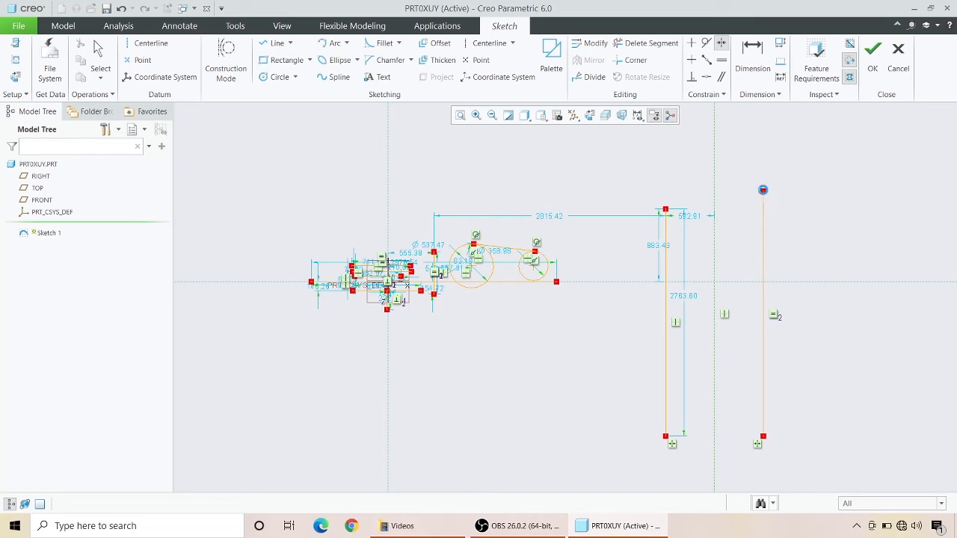
click(665, 210)
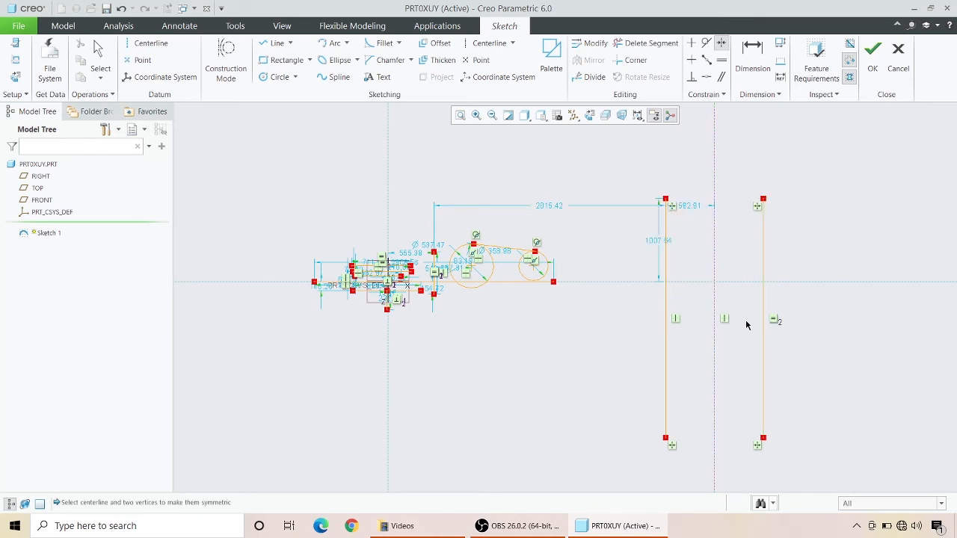
middle_click(700, 330)
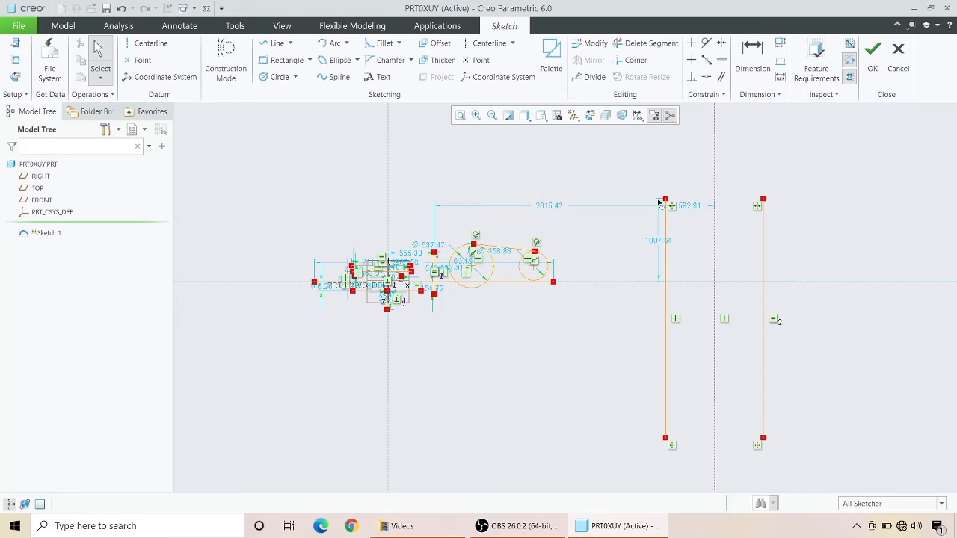
- Delete the two symmetric lines with their centerline and place a new vertical centerline about 3689 mm from the existing vertical line
drag(637, 157, 783, 456)
key(Delete)
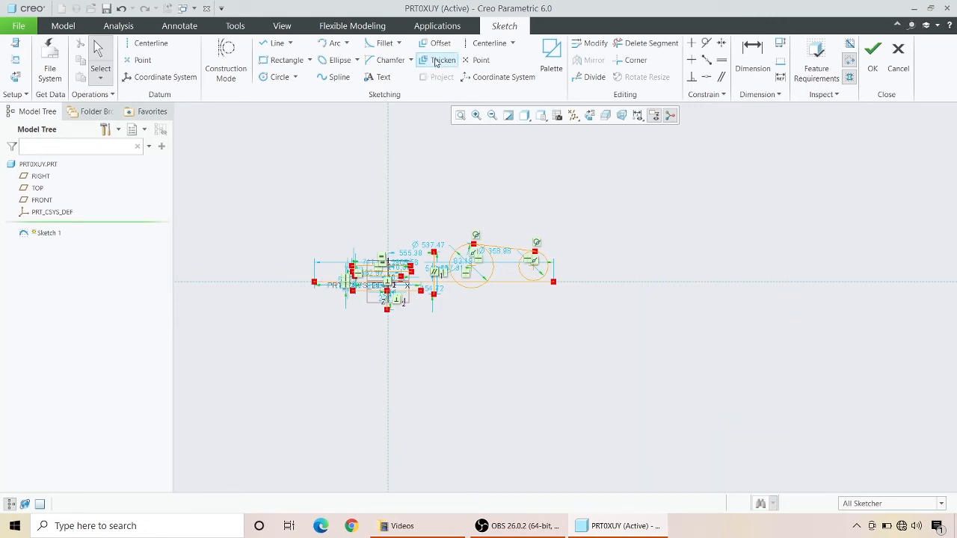
click(501, 43)
click(739, 153)
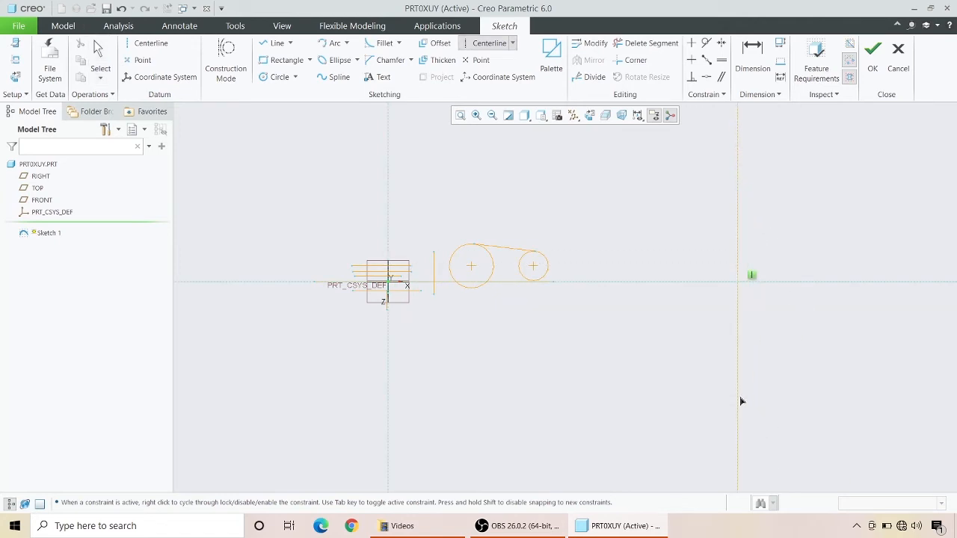
click(717, 339)
click(98, 56)
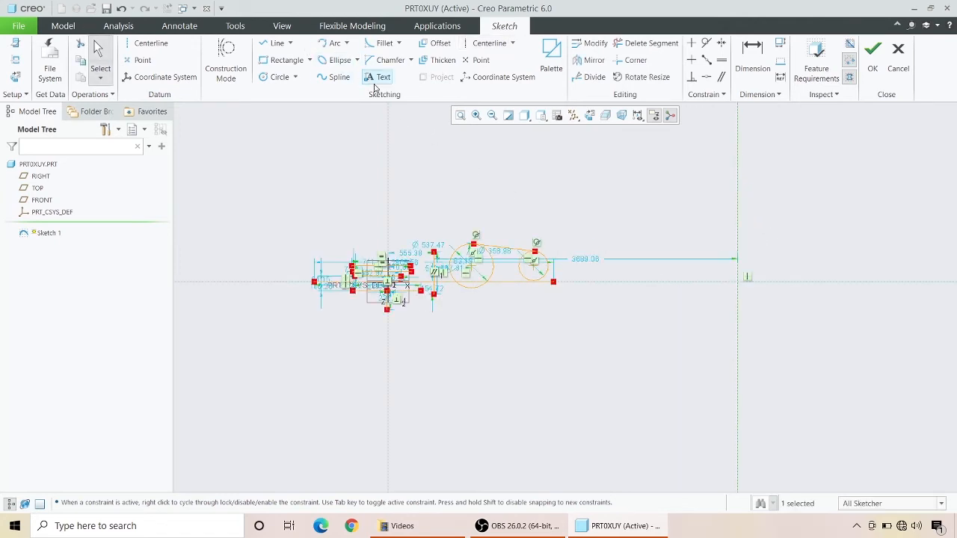
click(274, 43)
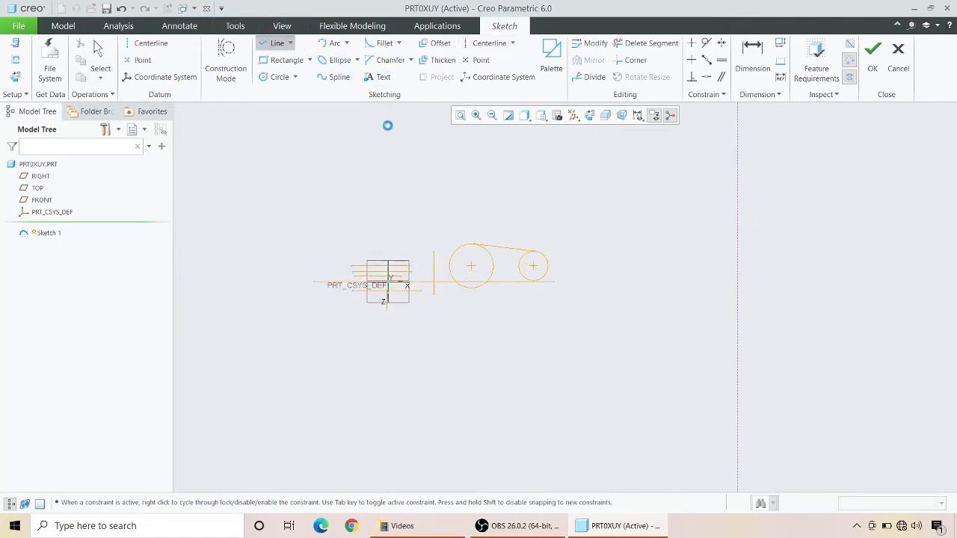
middle_click(799, 418)
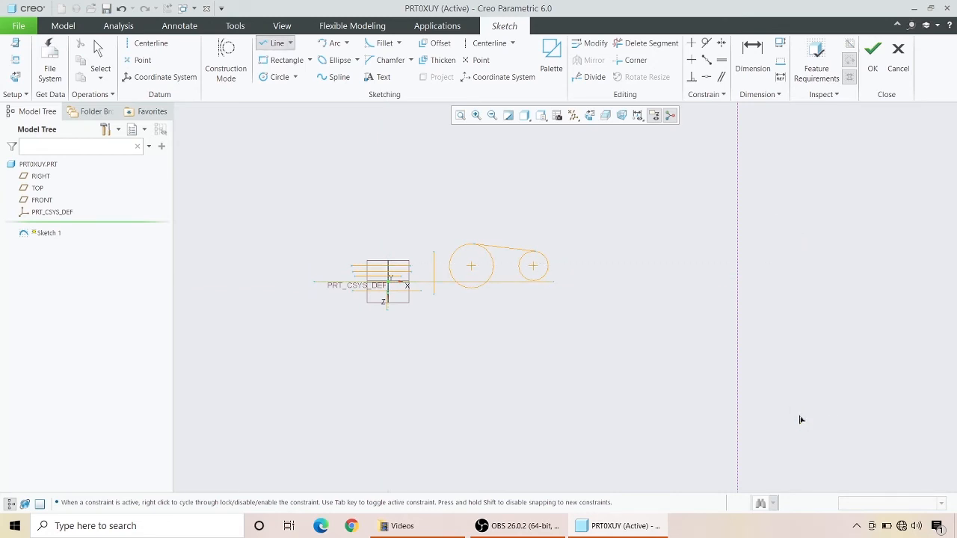
middle_click(735, 340)
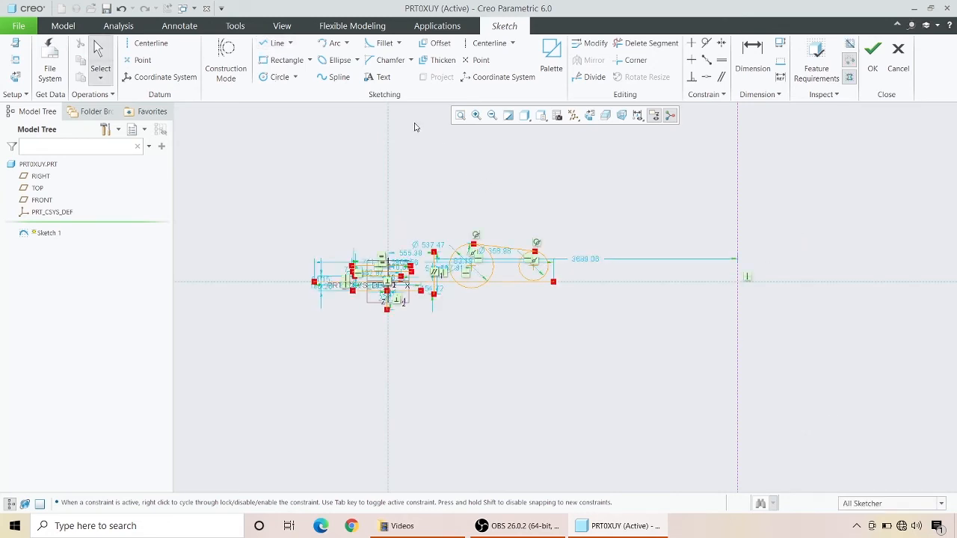
- Sketch vertical lines about 2027 mm long about 575 mm right of the centerline and about 1755 mm long about 653 mm left of it
click(275, 43)
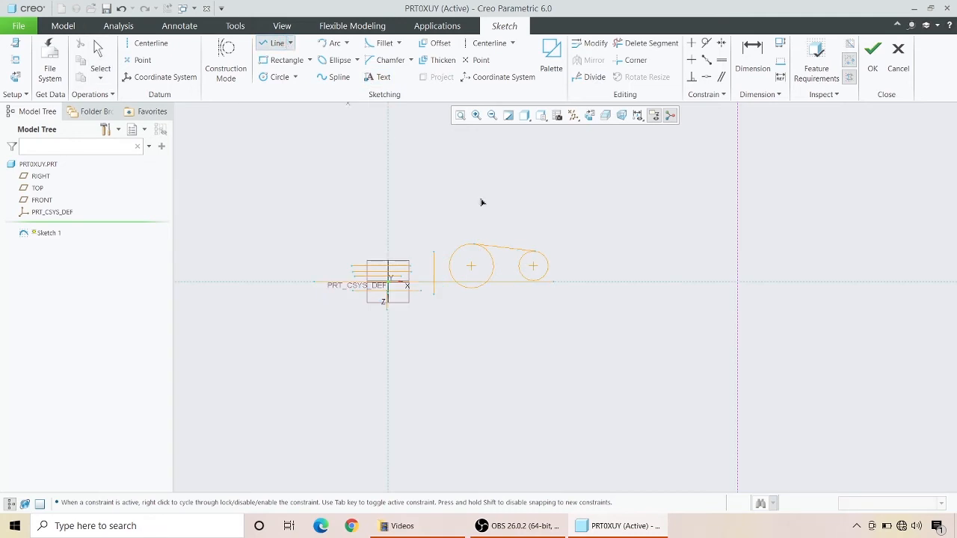
click(785, 203)
click(786, 370)
middle_click(659, 353)
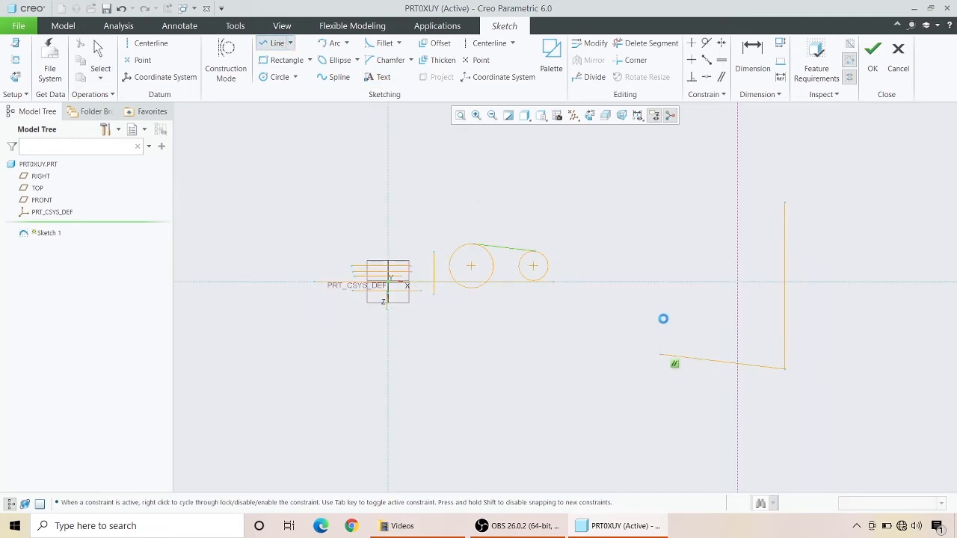
click(683, 215)
click(683, 357)
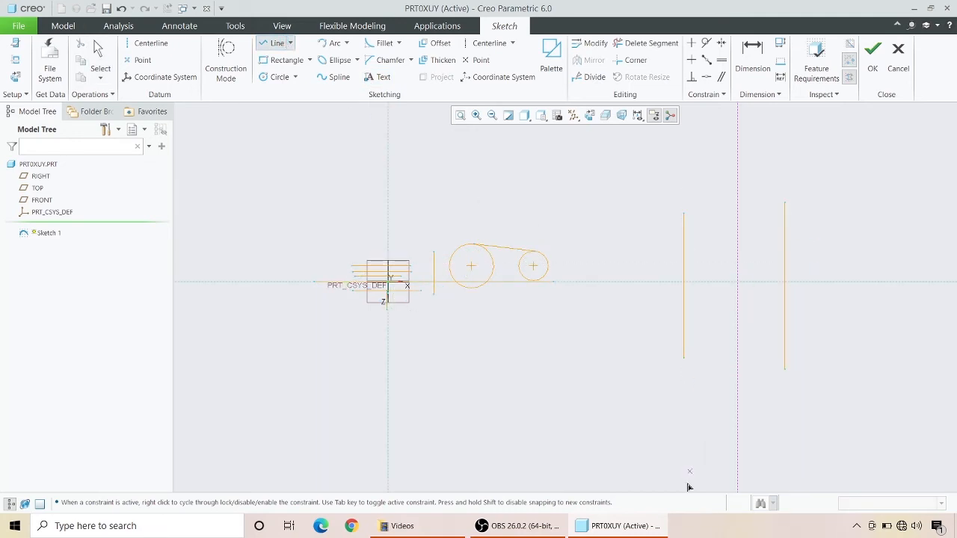
middle_click(690, 355)
middle_click(690, 214)
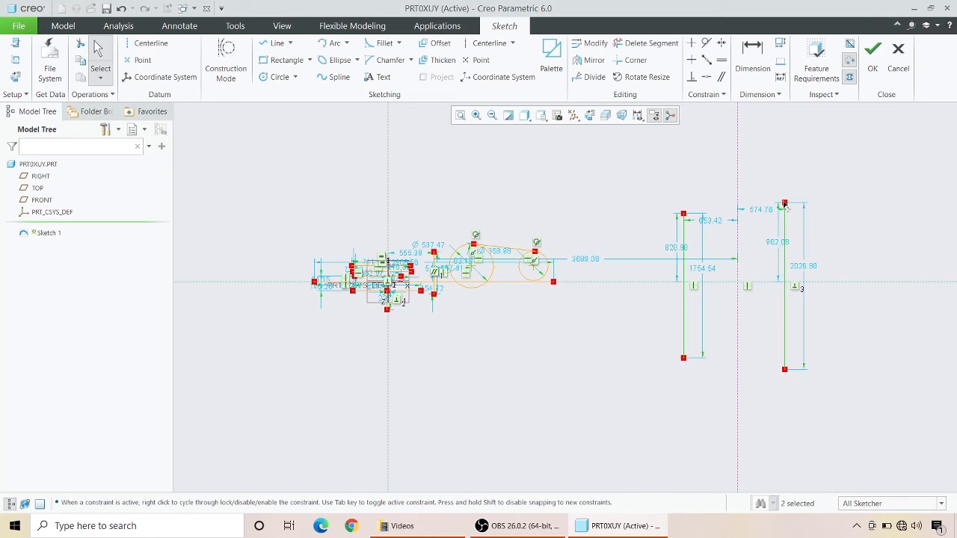
- Apply an equal constraint between the two vertical lines on either side of the centerline
click(721, 61)
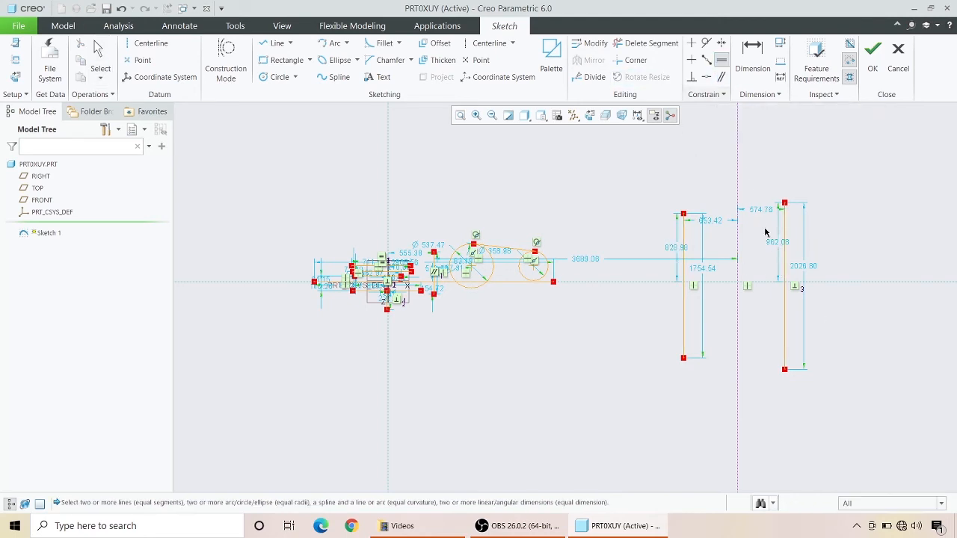
click(783, 238)
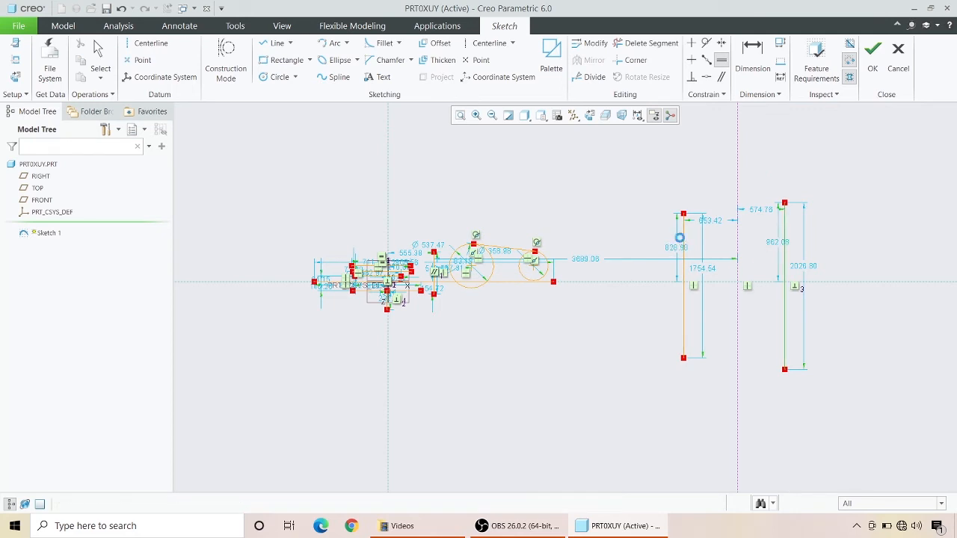
click(683, 239)
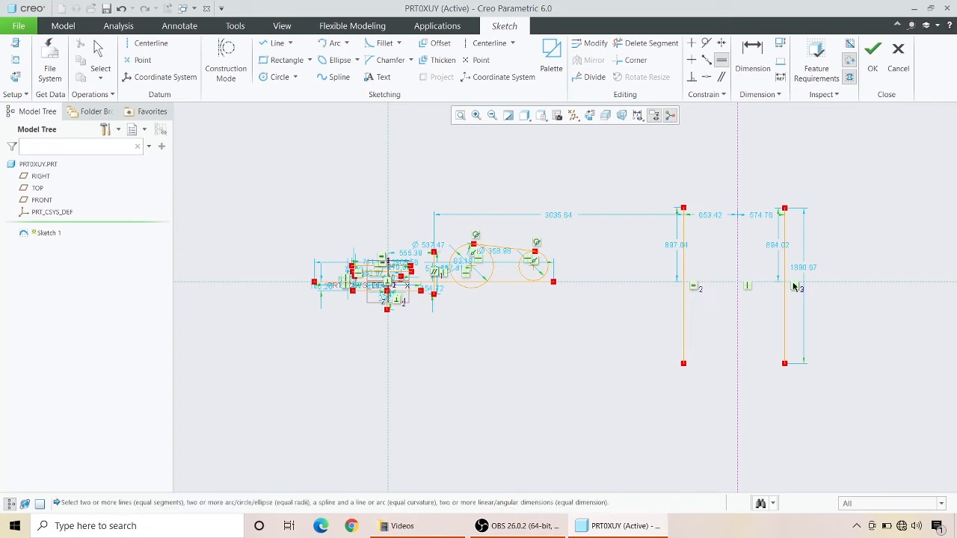
scroll(807, 299, down, 1)
middle_click(810, 300)
- Examine the equal-length symbols and their numbering on the two vertical lines and on the horizontal lines near the origin
scroll(809, 300, down, 3)
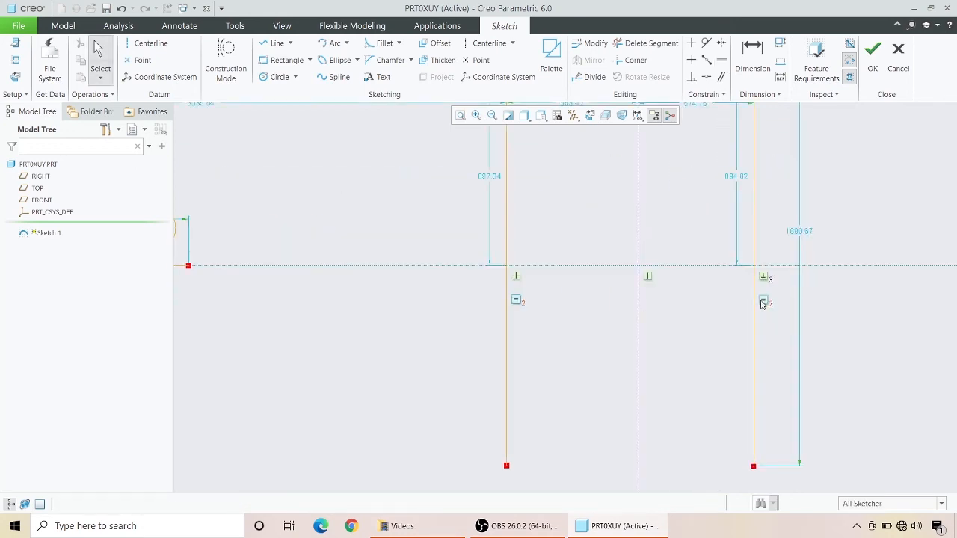
scroll(808, 349, up, 3)
scroll(851, 306, down, 3)
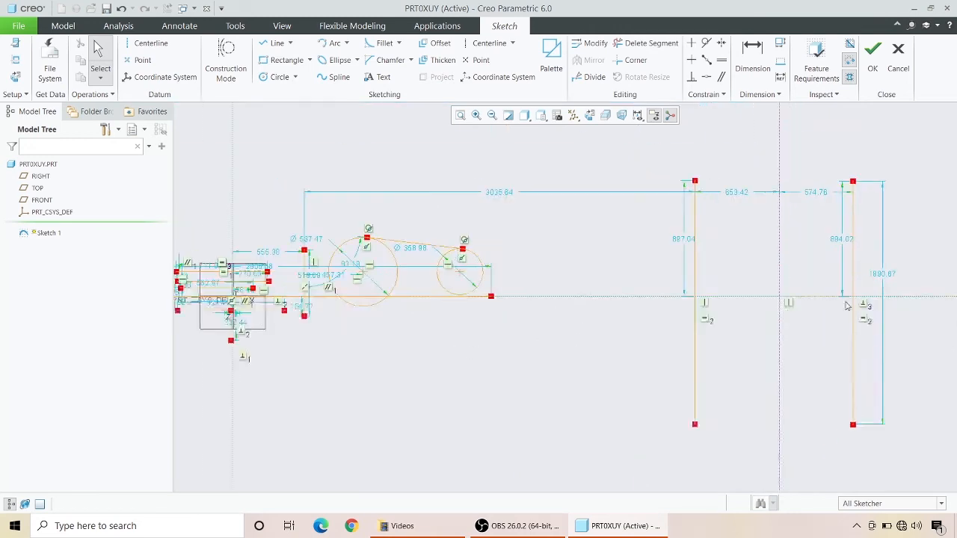
scroll(784, 393, up, 4)
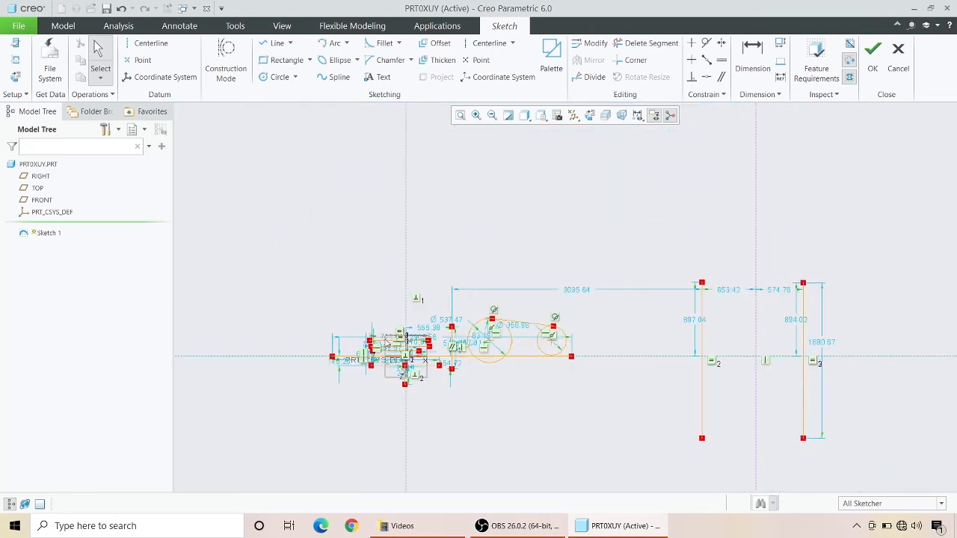
scroll(389, 364, down, 5)
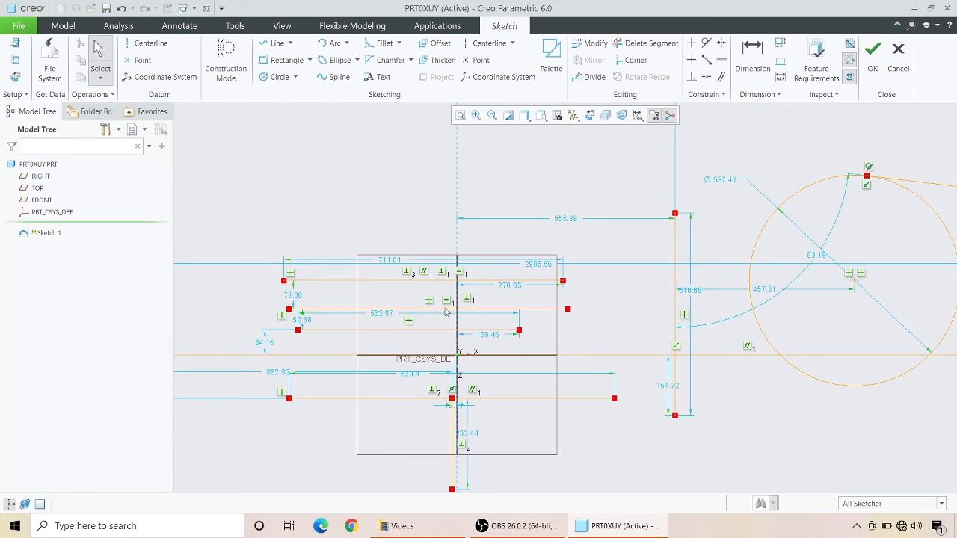
scroll(447, 308, down, 4)
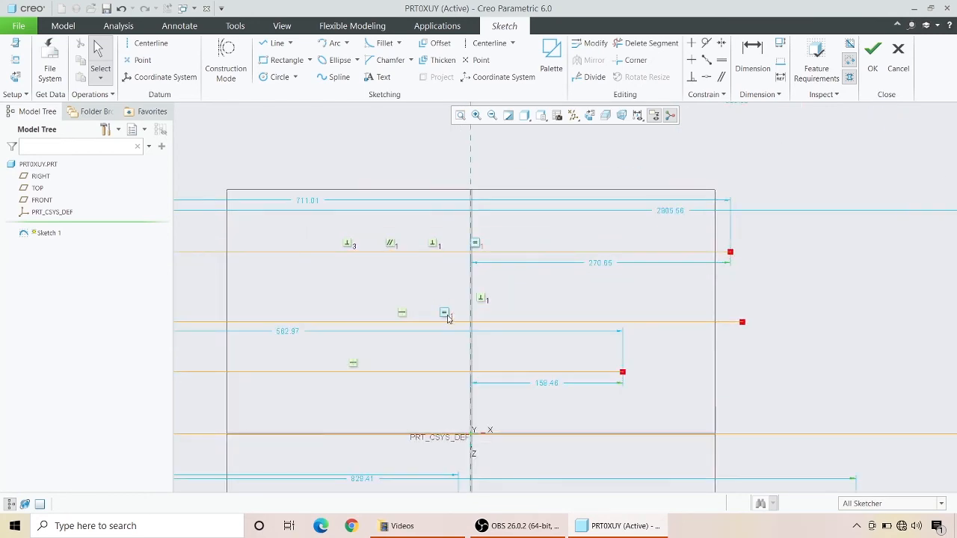
scroll(446, 317, up, 6)
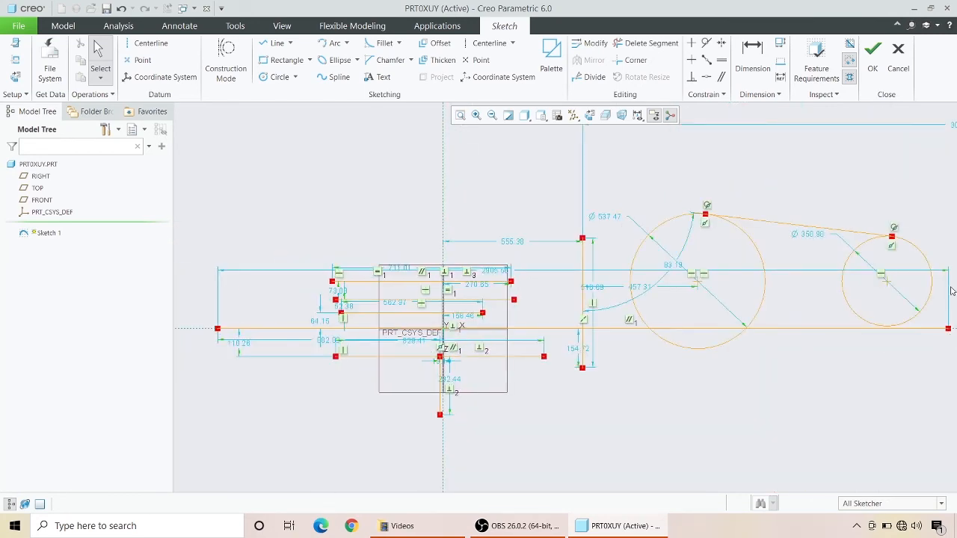
scroll(799, 307, up, 1)
scroll(834, 296, down, 3)
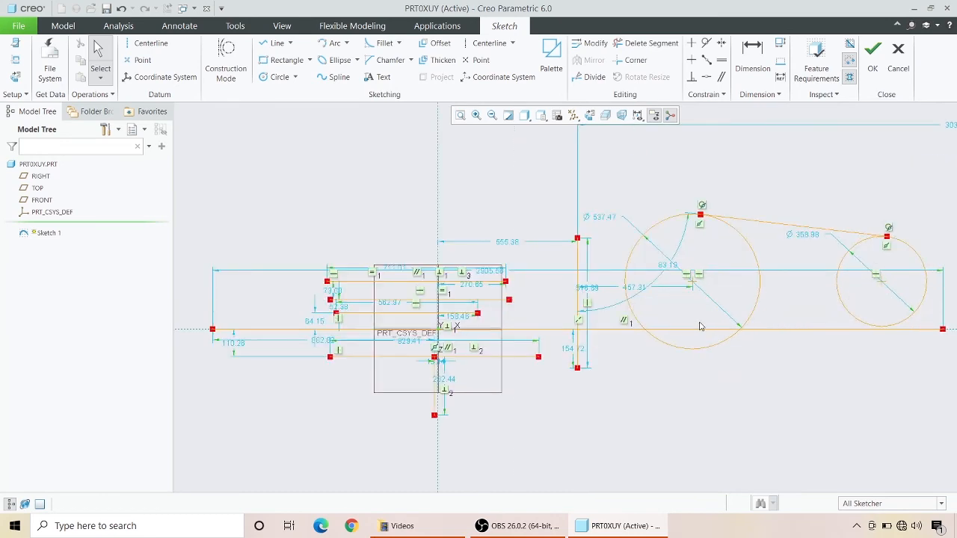
scroll(690, 324, up, 2)
scroll(630, 321, up, 4)
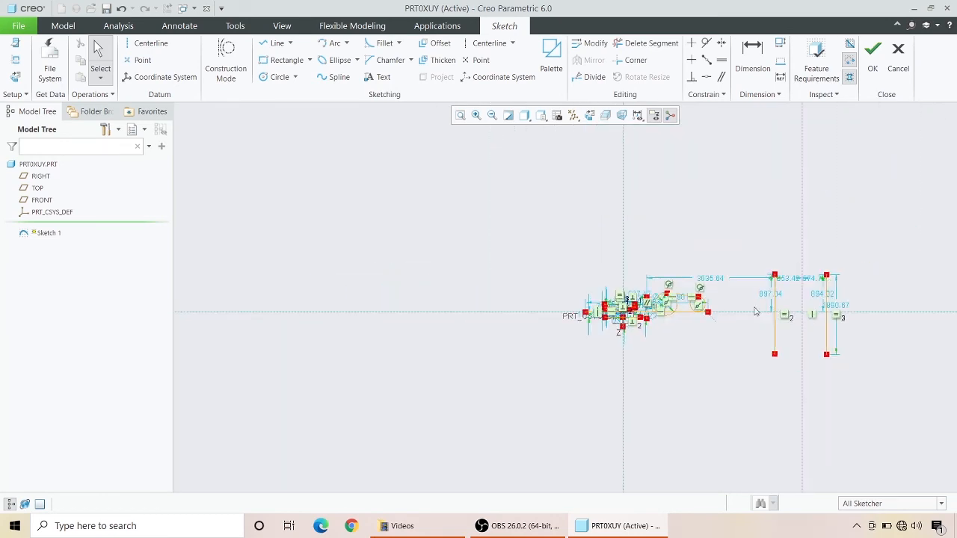
scroll(722, 364, down, 1)
scroll(722, 364, down, 3)
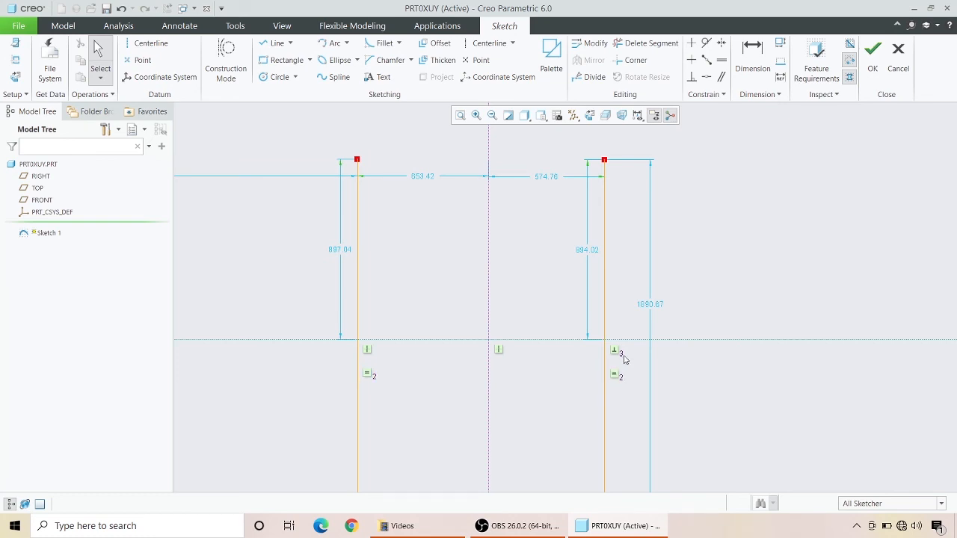
- Compare the equal-constraint labels on the two vertical lines beside the centerline, close up and against the rest of the sketch
scroll(624, 359, up, 4)
scroll(409, 330, down, 2)
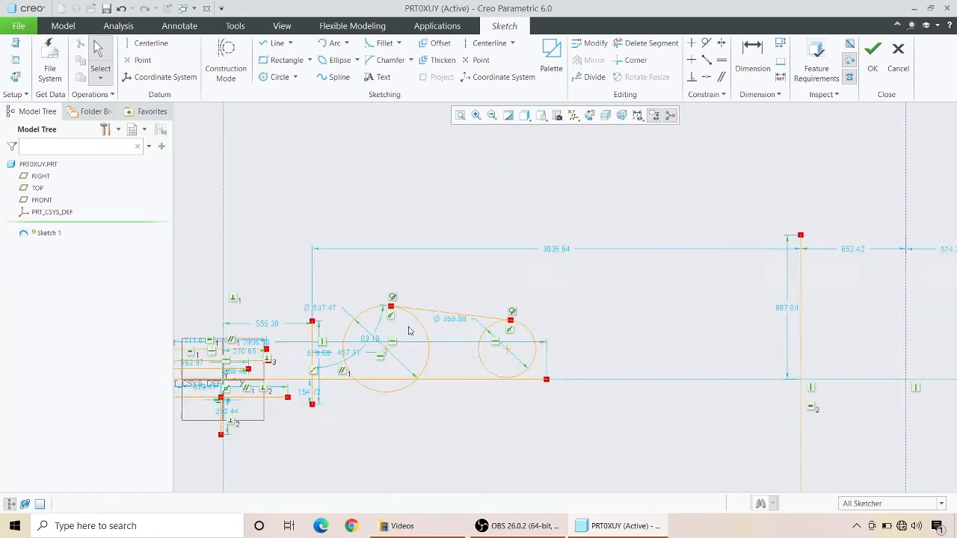
scroll(409, 330, down, 2)
scroll(474, 329, up, 4)
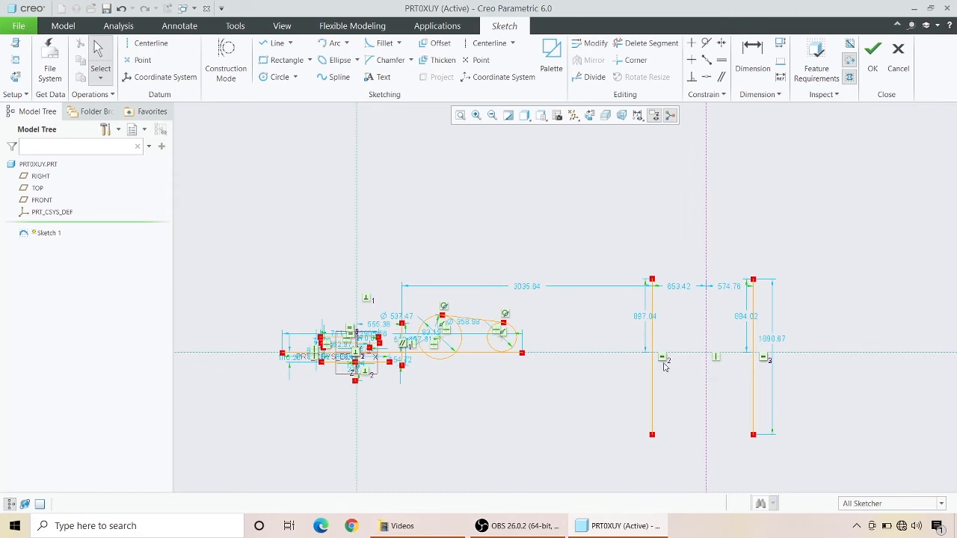
scroll(664, 366, down, 5)
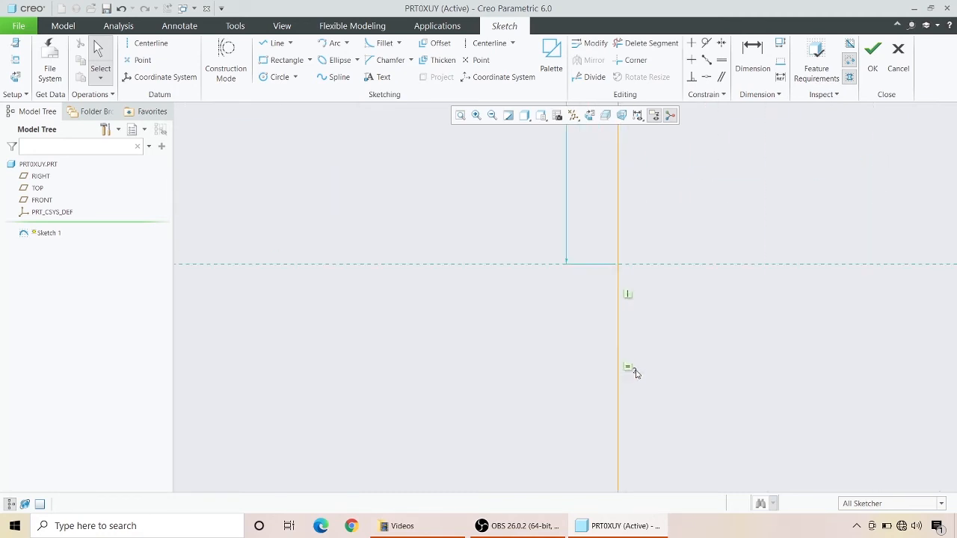
scroll(623, 371, down, 3)
scroll(620, 379, down, 3)
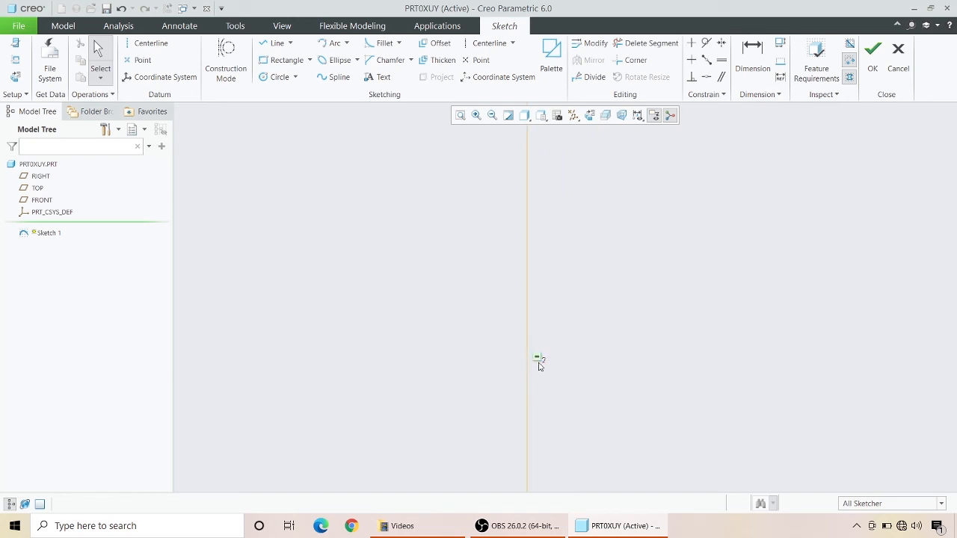
scroll(591, 351, up, 5)
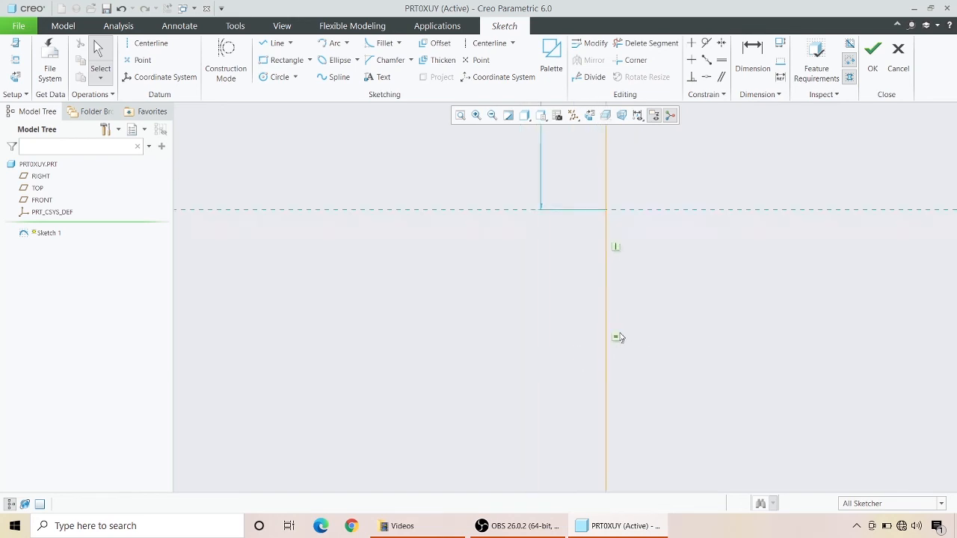
scroll(618, 352, up, 6)
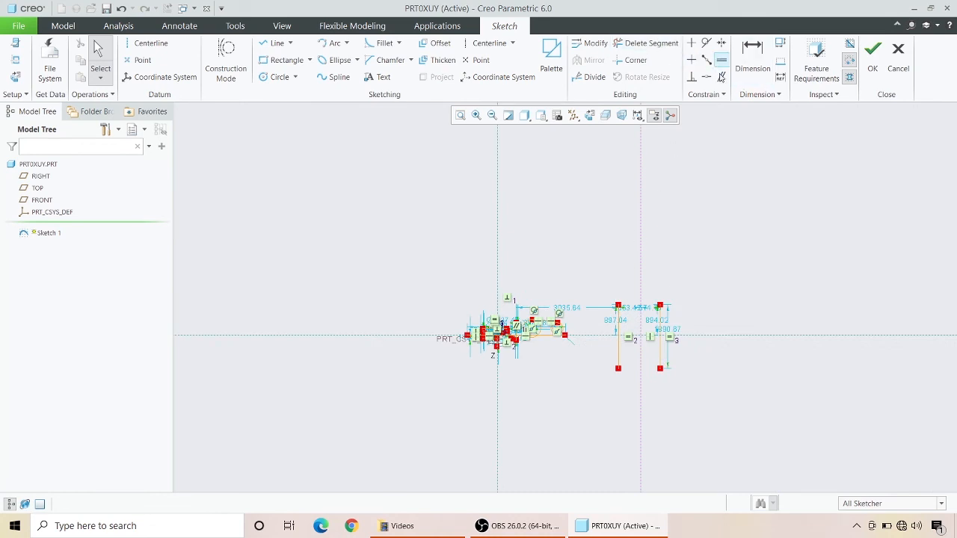
- Place a horizontal centerline about 4851 mm above the horizontal reference through the origin
click(721, 78)
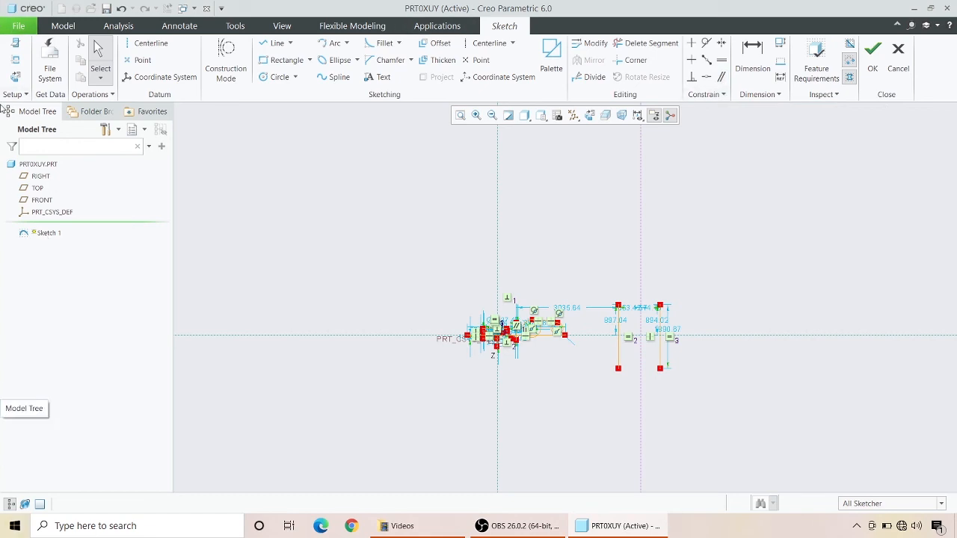
click(484, 43)
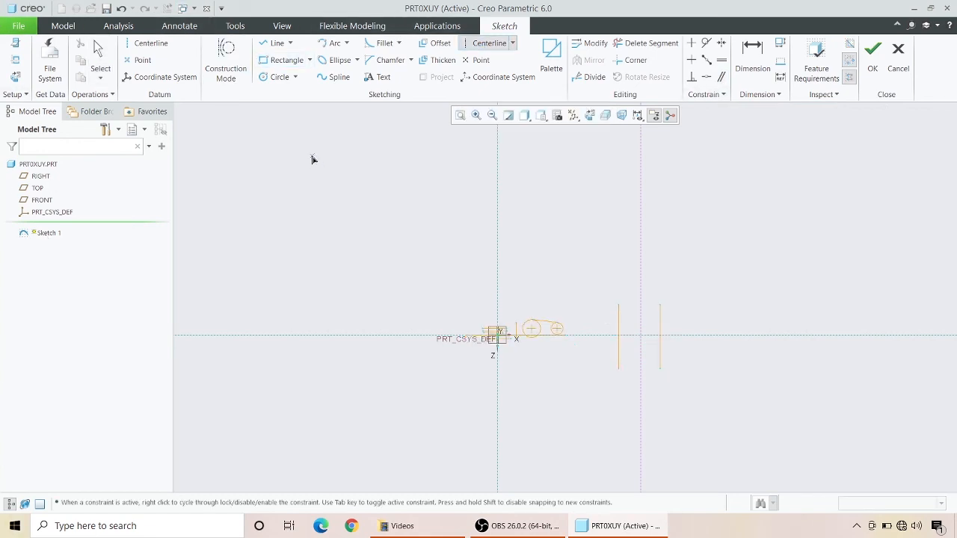
middle_click(404, 314)
scroll(404, 314, down, 3)
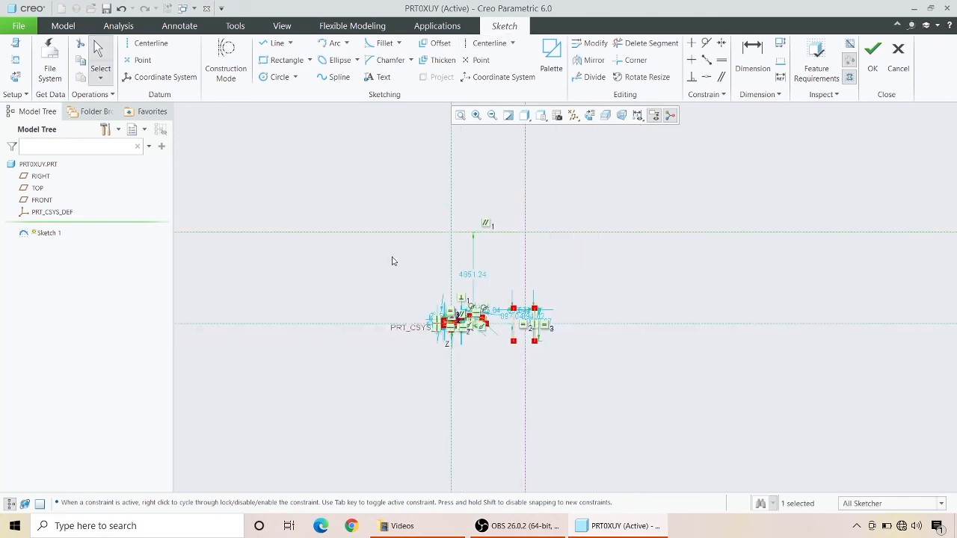
- Sketch horizontal lines about 9924 mm long about 1320 mm above the horizontal centerline and about 7934 mm long about 1652 mm below it
click(277, 43)
click(404, 210)
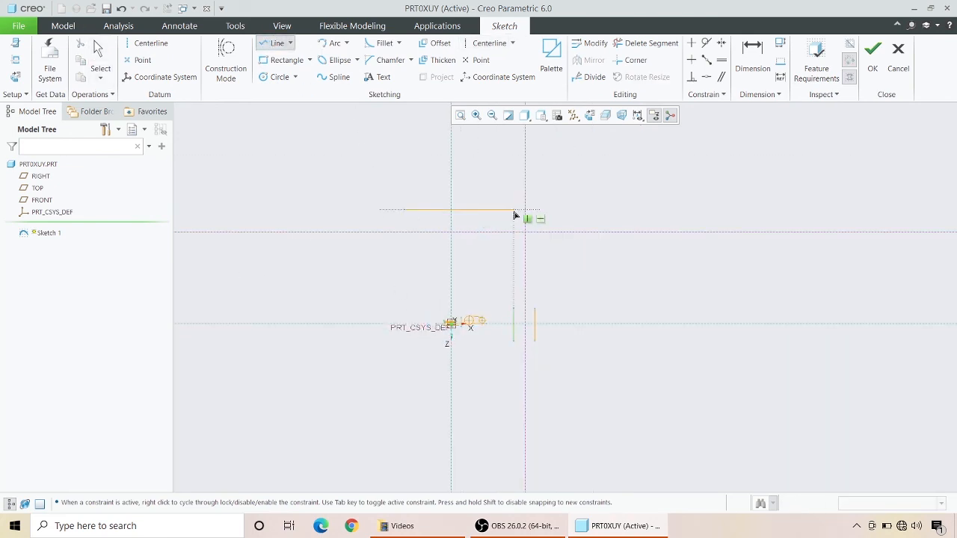
click(576, 210)
middle_click(470, 239)
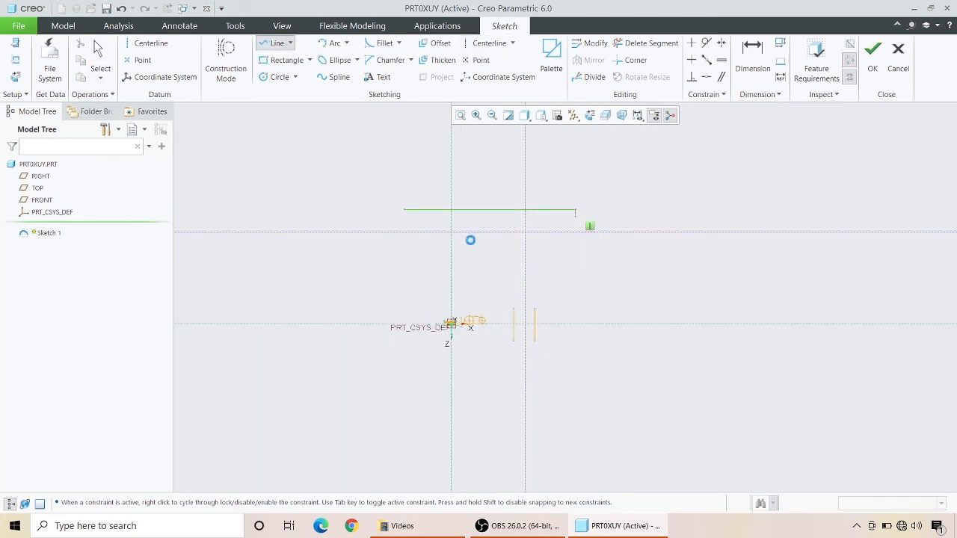
click(413, 261)
click(550, 261)
middle_click(497, 286)
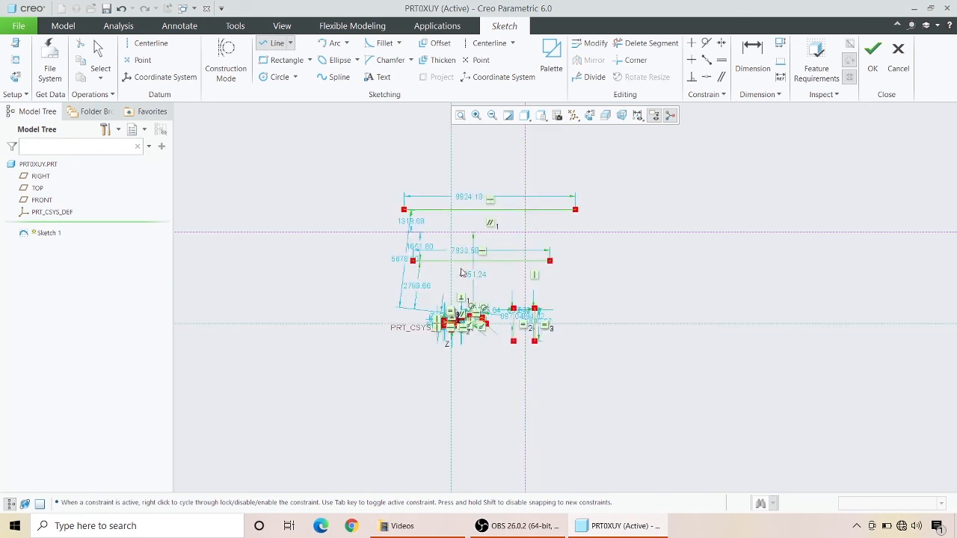
middle_click(461, 273)
scroll(461, 272, up, 2)
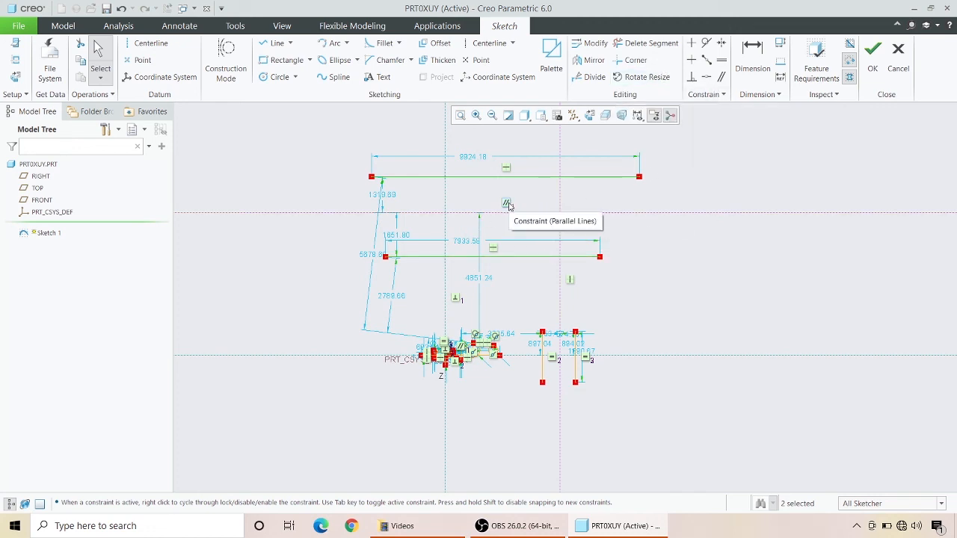
- Try to apply a parallel constraint between the two horizontal lines above and below the horizontal centerline, and dismiss the constraint conflict
scroll(507, 205, down, 3)
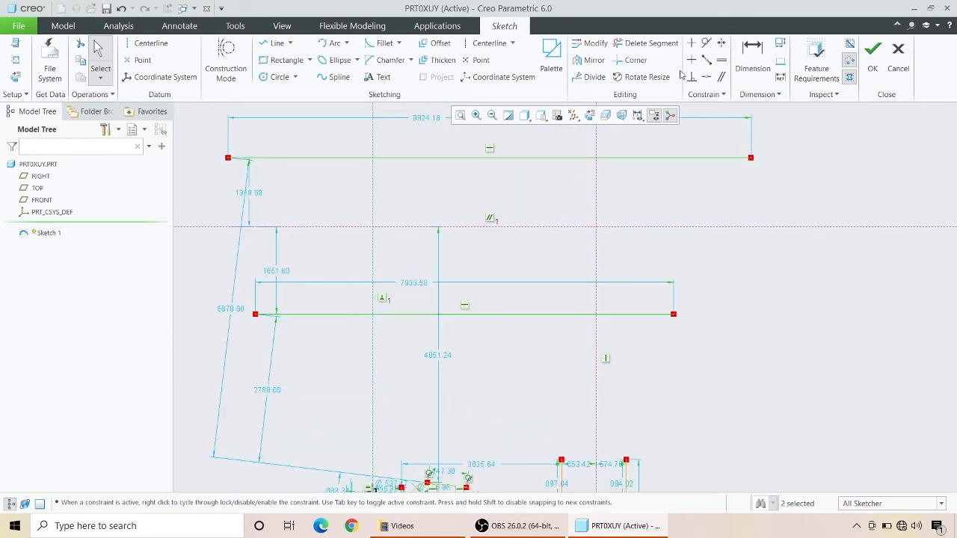
click(721, 76)
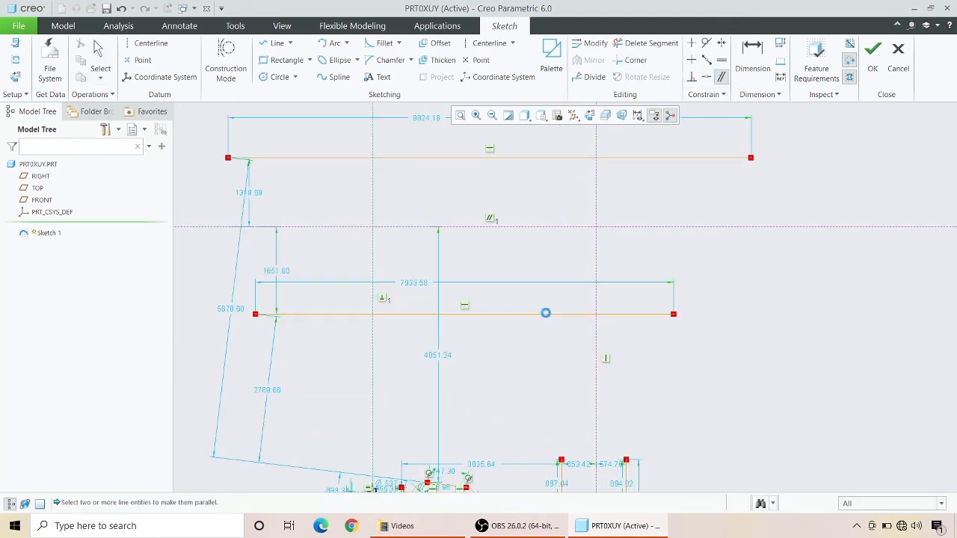
click(546, 314)
scroll(549, 379, up, 3)
click(572, 265)
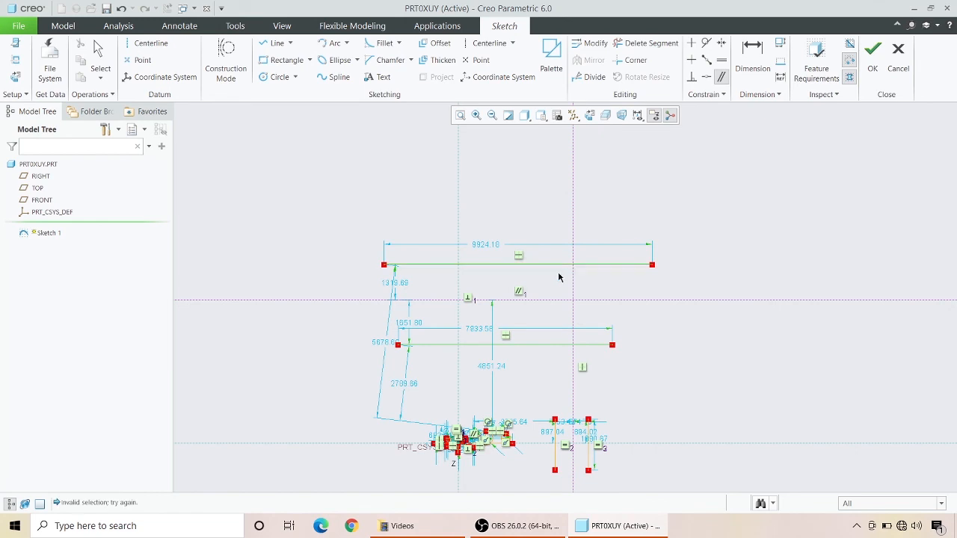
scroll(499, 308, down, 3)
middle_click(423, 260)
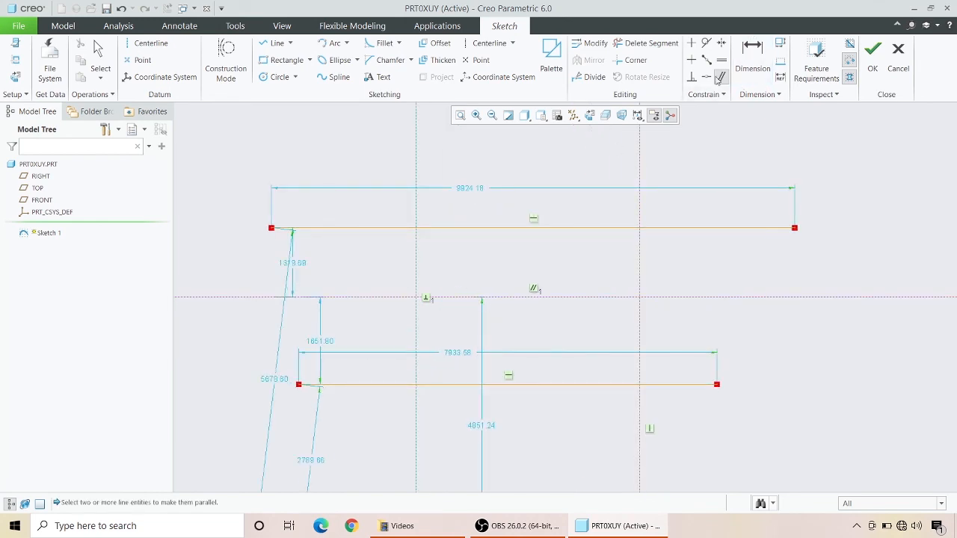
click(615, 384)
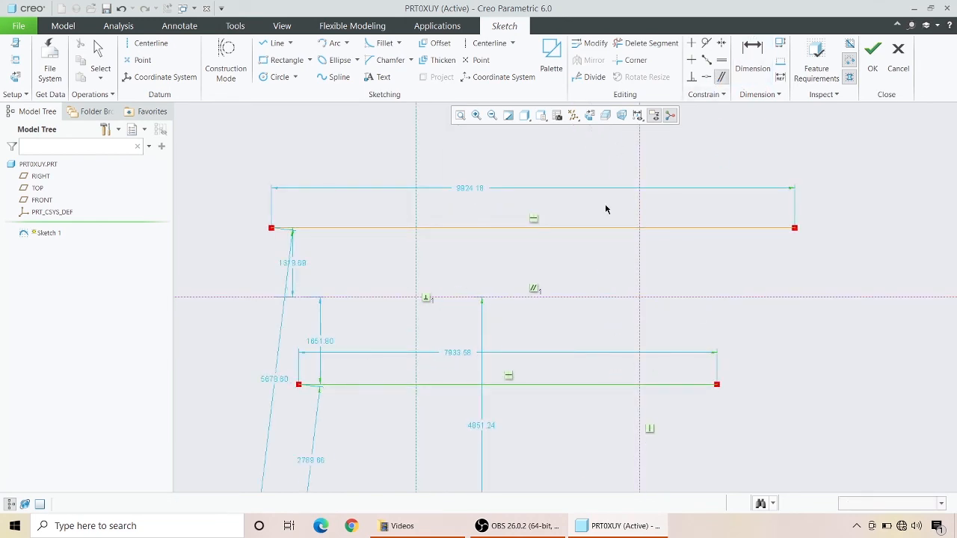
click(611, 229)
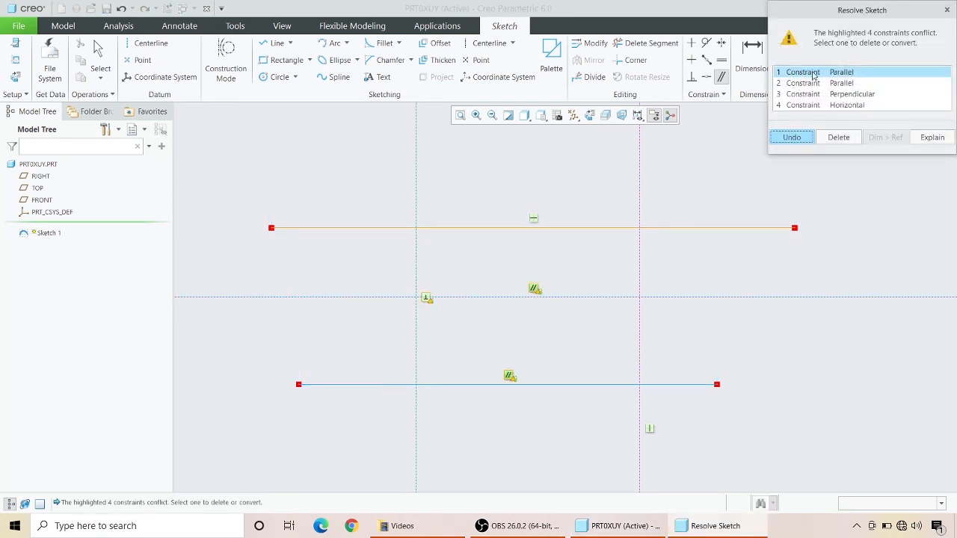
click(946, 9)
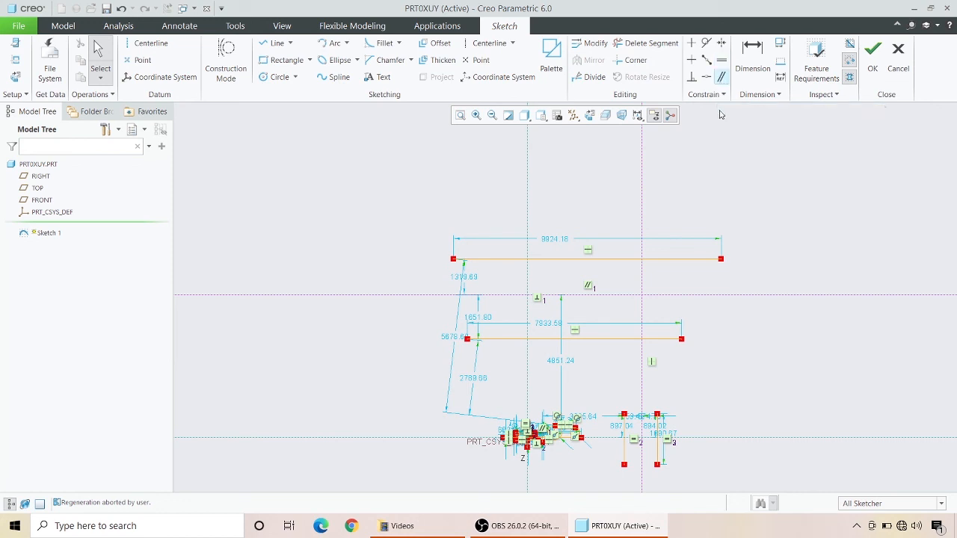
- Select all of the sketched geometry together with its dimensions and constraints
mouse_move(757, 170)
mouse_down()
mouse_move(475, 468)
mouse_move(405, 483)
mouse_up()
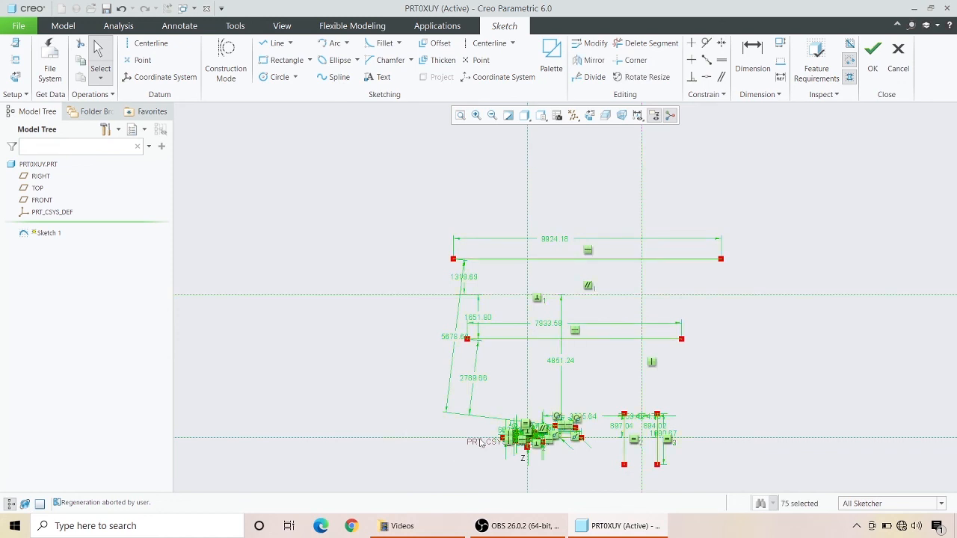
scroll(618, 172, up, 3)
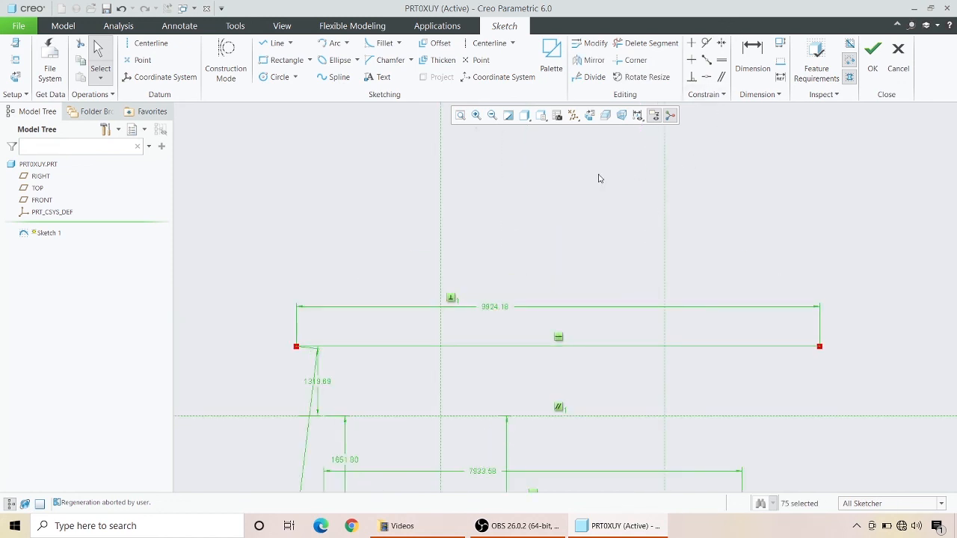
scroll(598, 177, down, 2)
scroll(456, 235, down, 5)
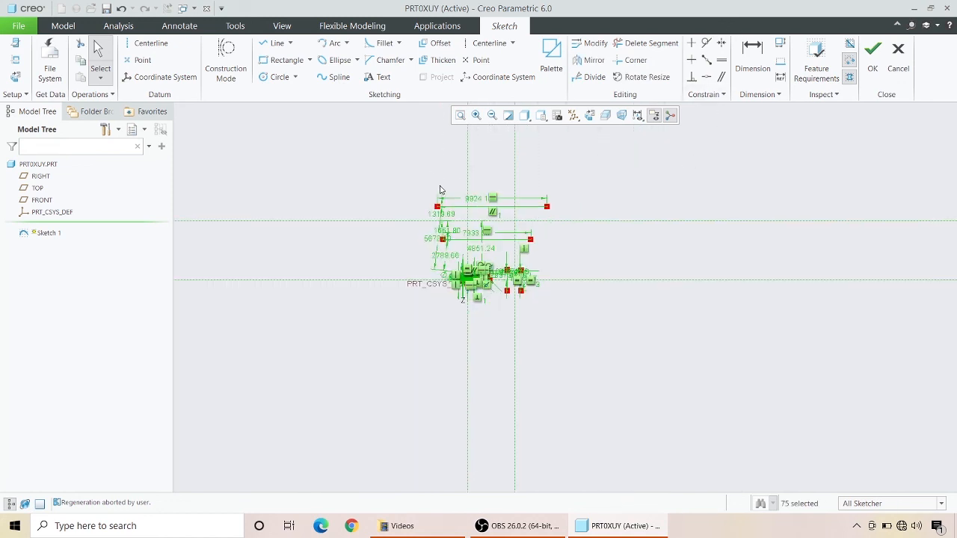
scroll(454, 237, up, 1)
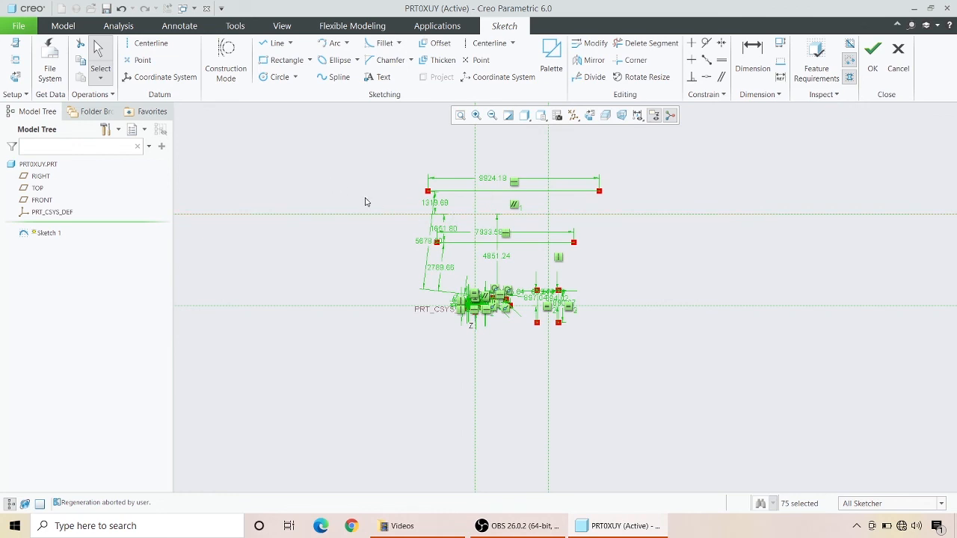
scroll(365, 202, up, 1)
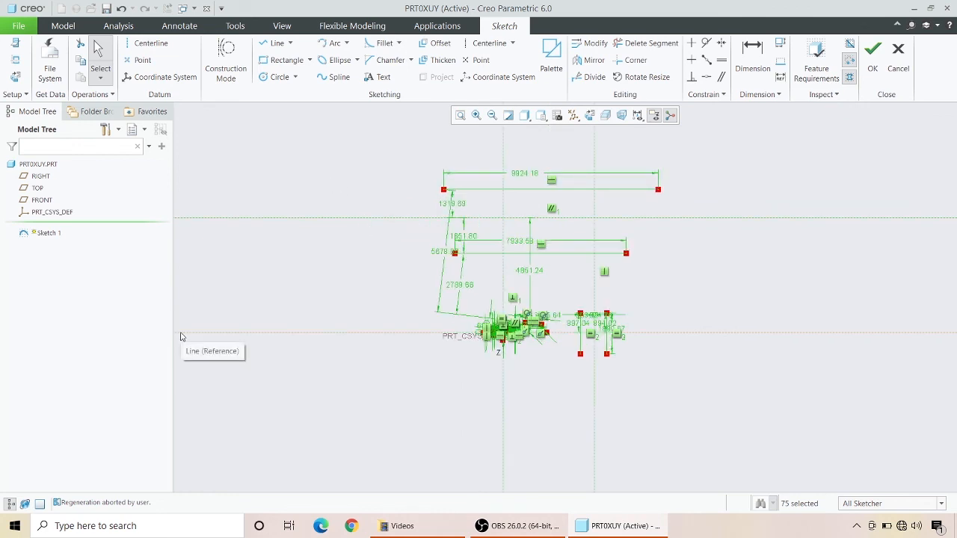